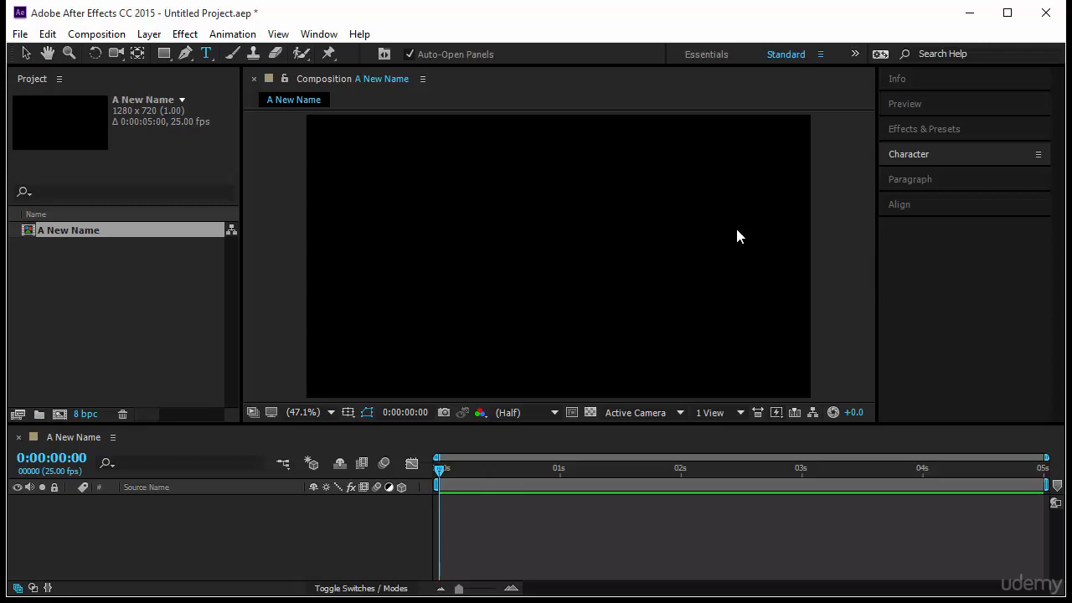
pyautogui.press('v')
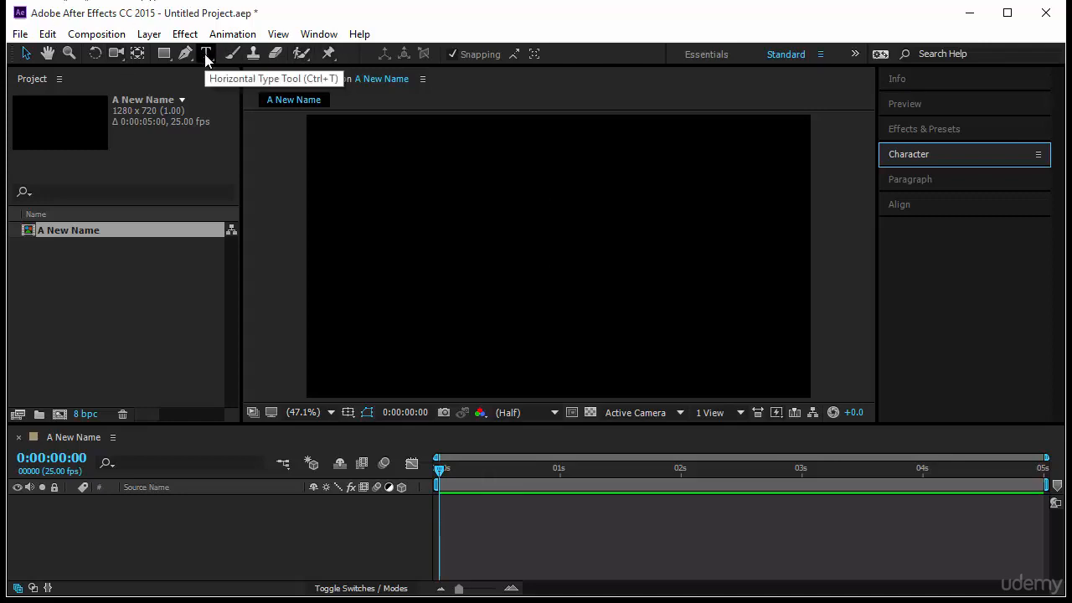
pyautogui.moveTo(206, 58); pyautogui.dragTo(246, 63)
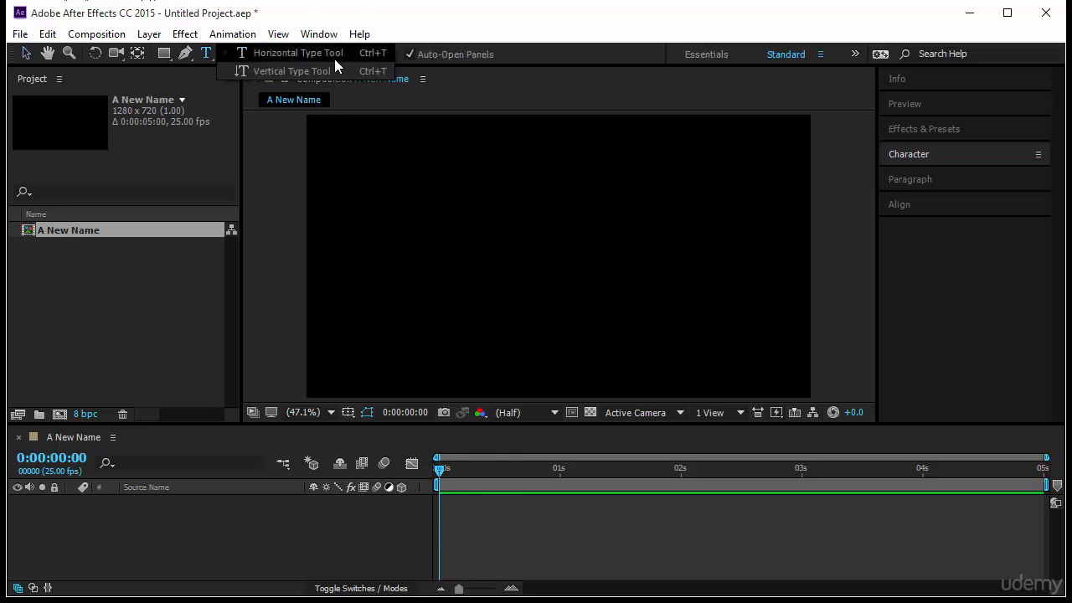
pyautogui.moveTo(334, 59); pyautogui.dragTo(258, 77)
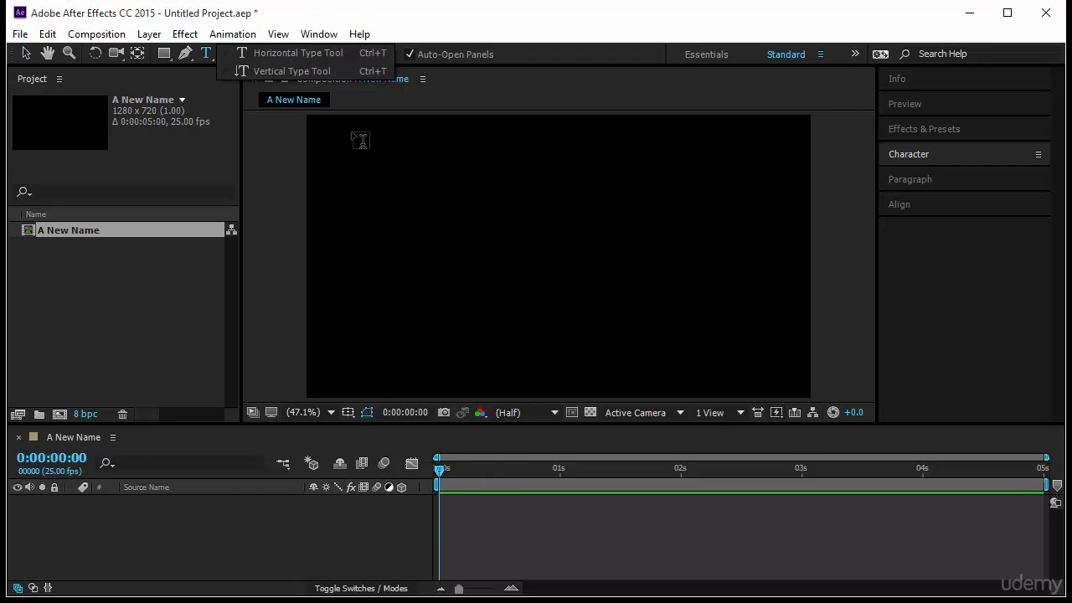
pyautogui.click(303, 56)
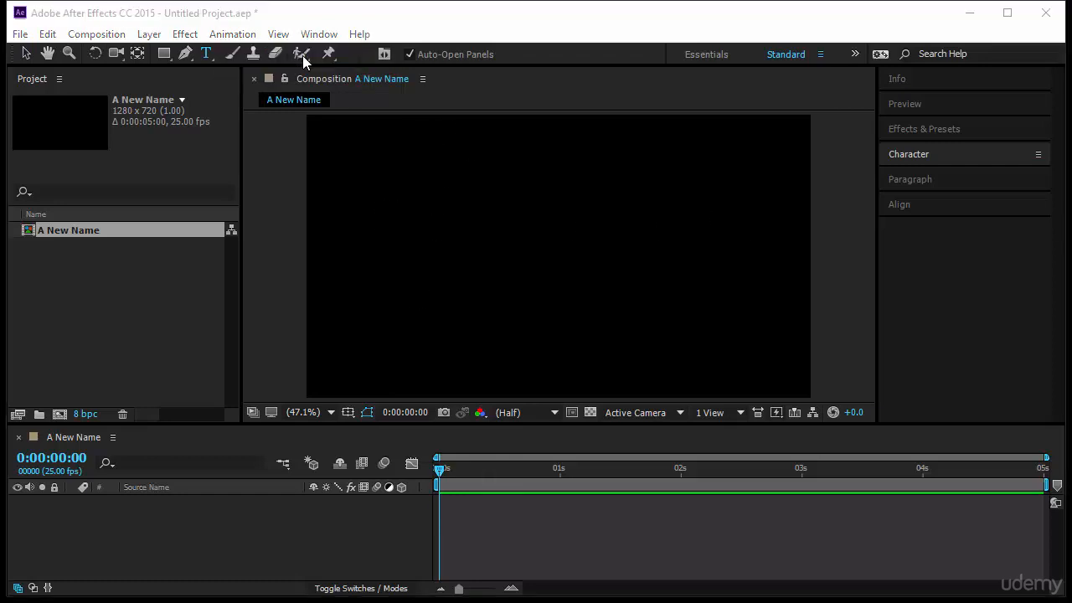
pyautogui.click(922, 161)
pyautogui.click(920, 153)
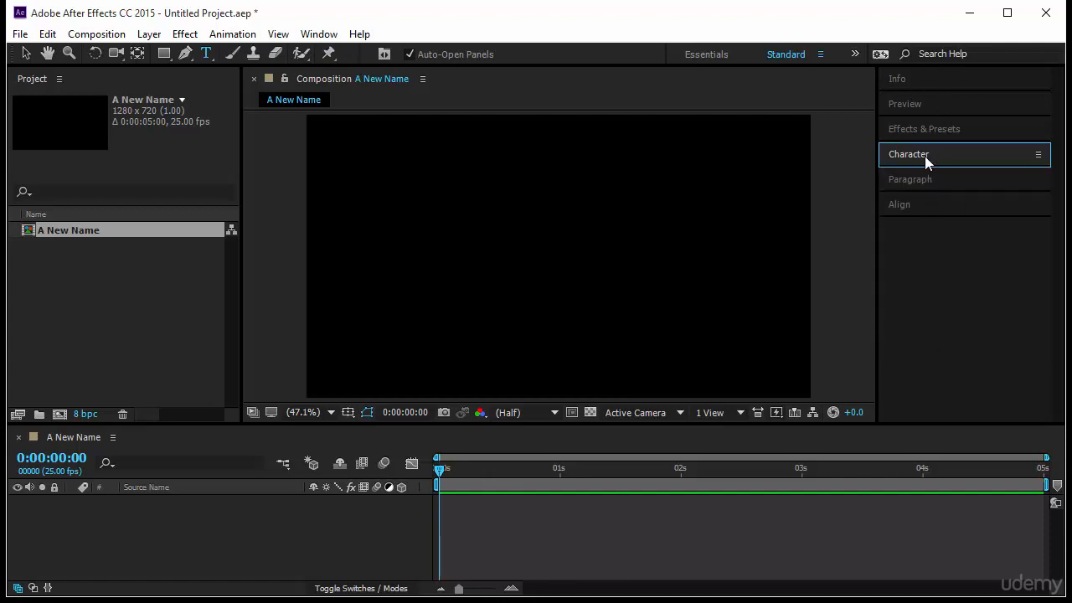
pyautogui.click(319, 33)
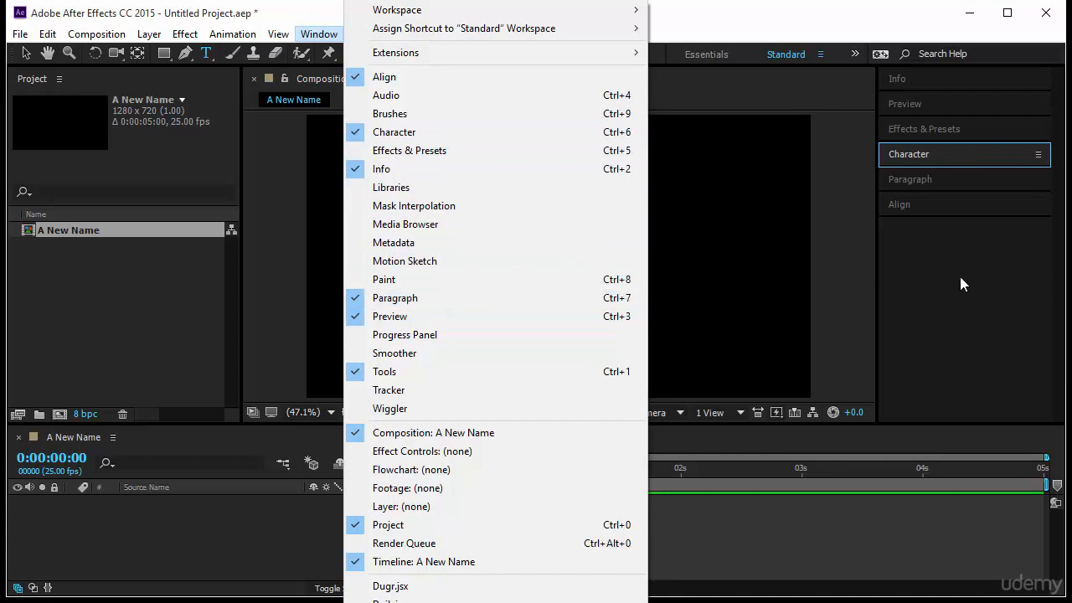
pyautogui.click(658, 19)
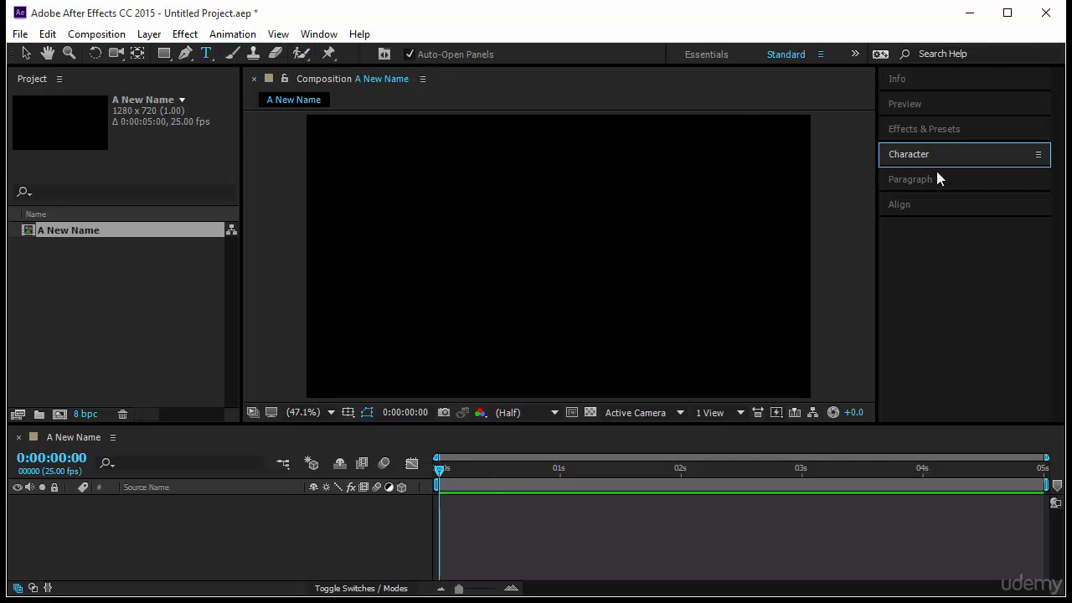
pyautogui.press('v')
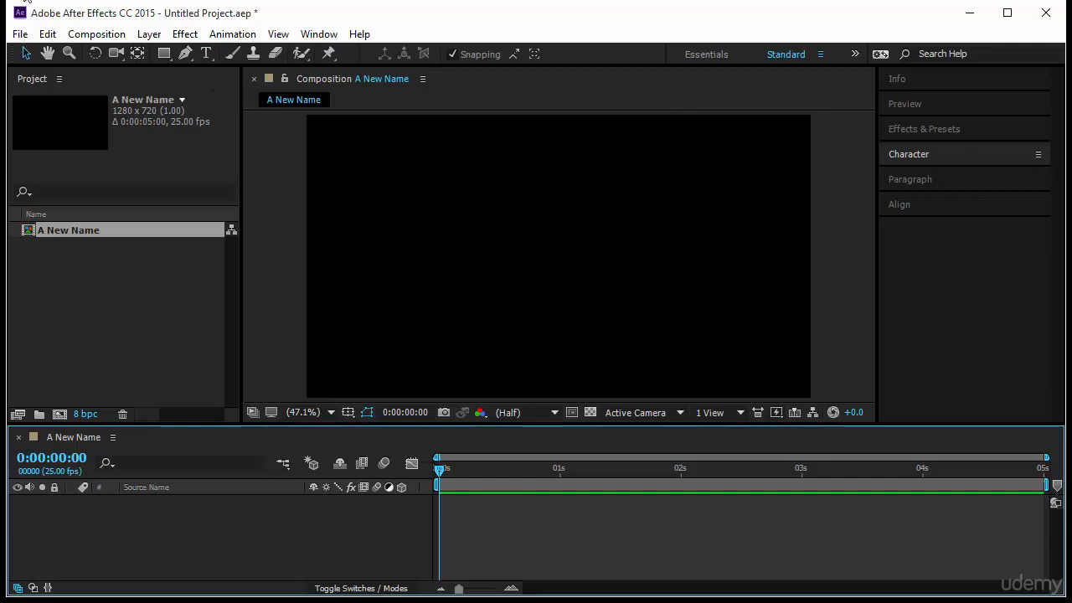
# Step: Create a new text layer at the centre of the composition reading "Motion Graphics"
pyautogui.hotkey('ctrl', 't')
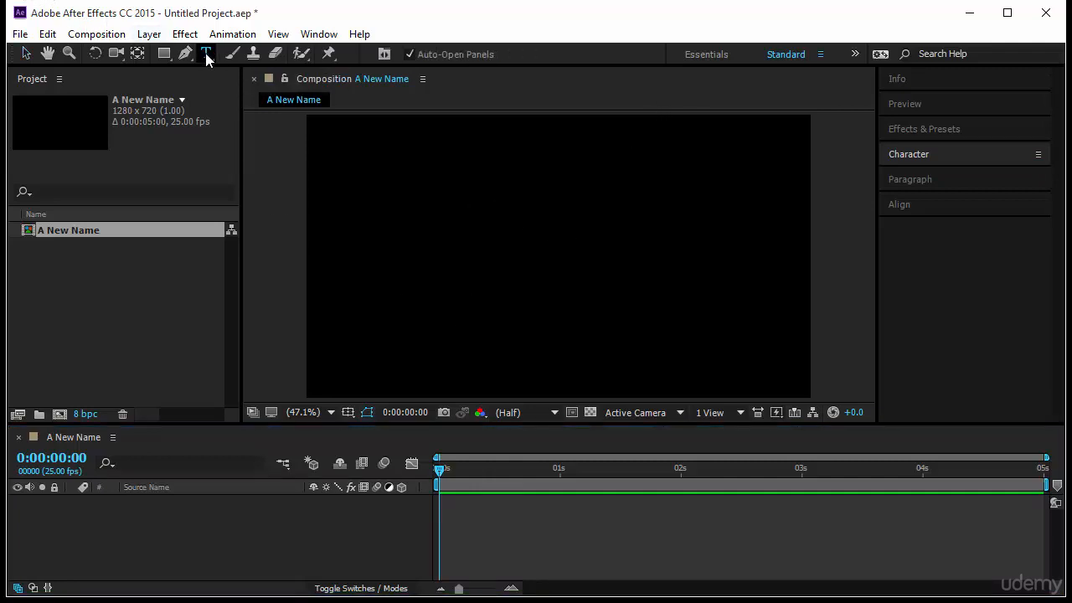
pyautogui.hotkey('ctrl', 'alt', 'shift', 't')
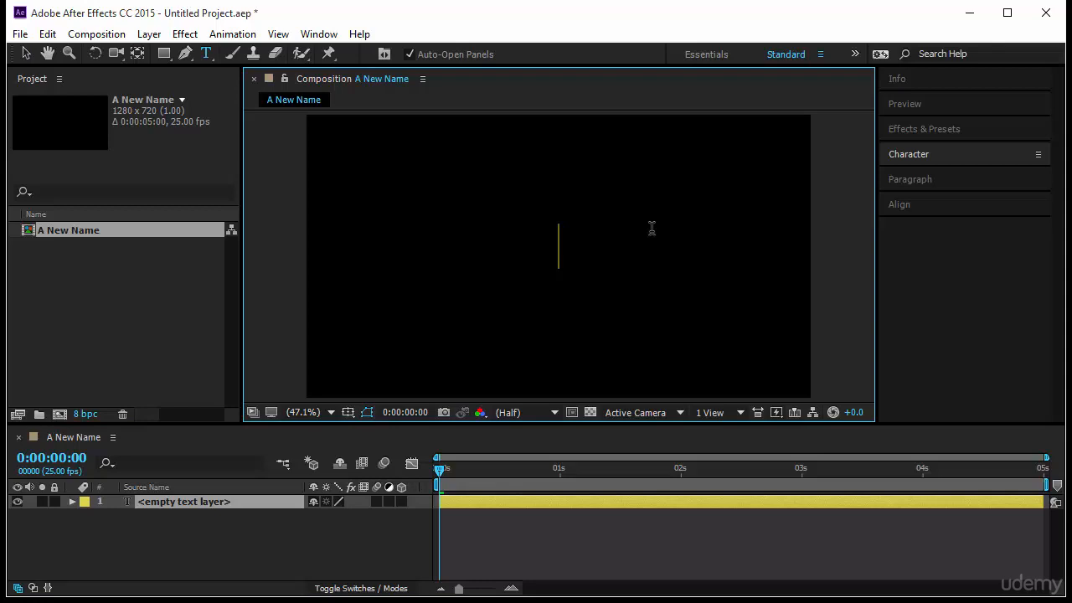
pyautogui.write('Mo')
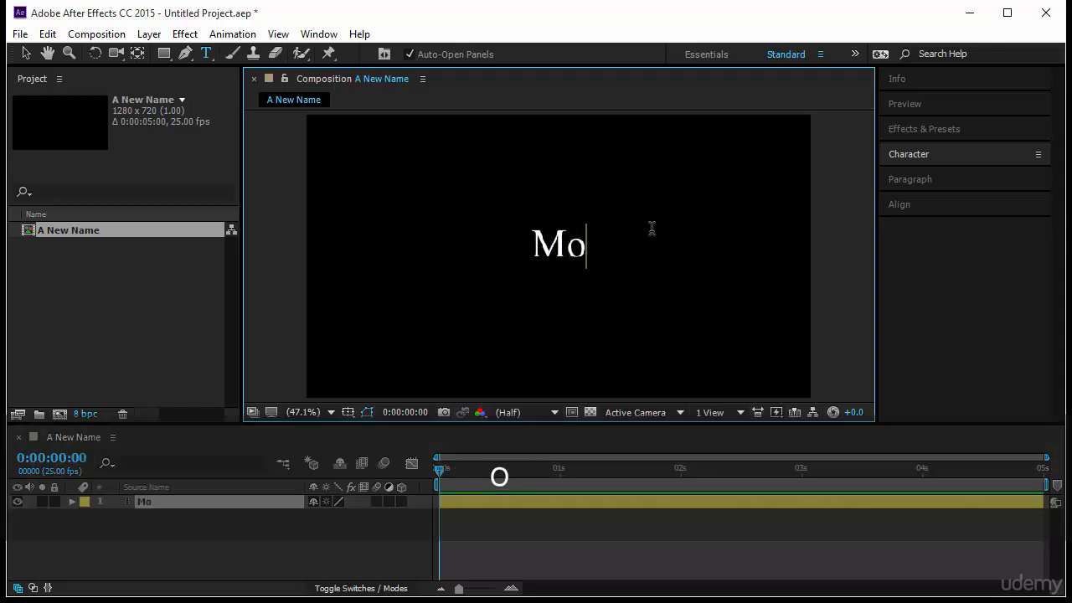
pyautogui.write('tion Grap')
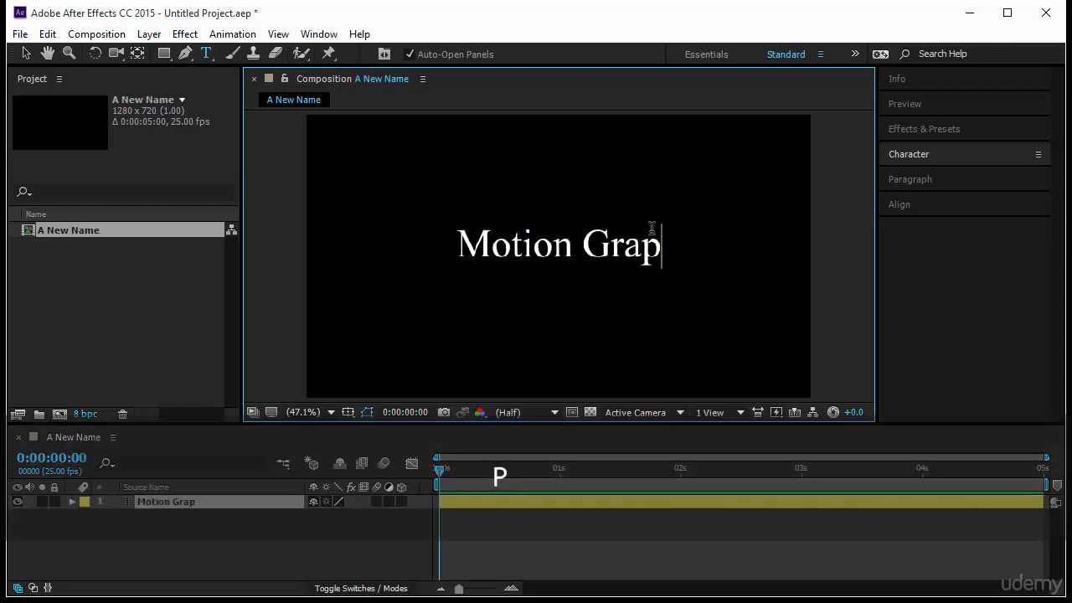
pyautogui.write('hics')
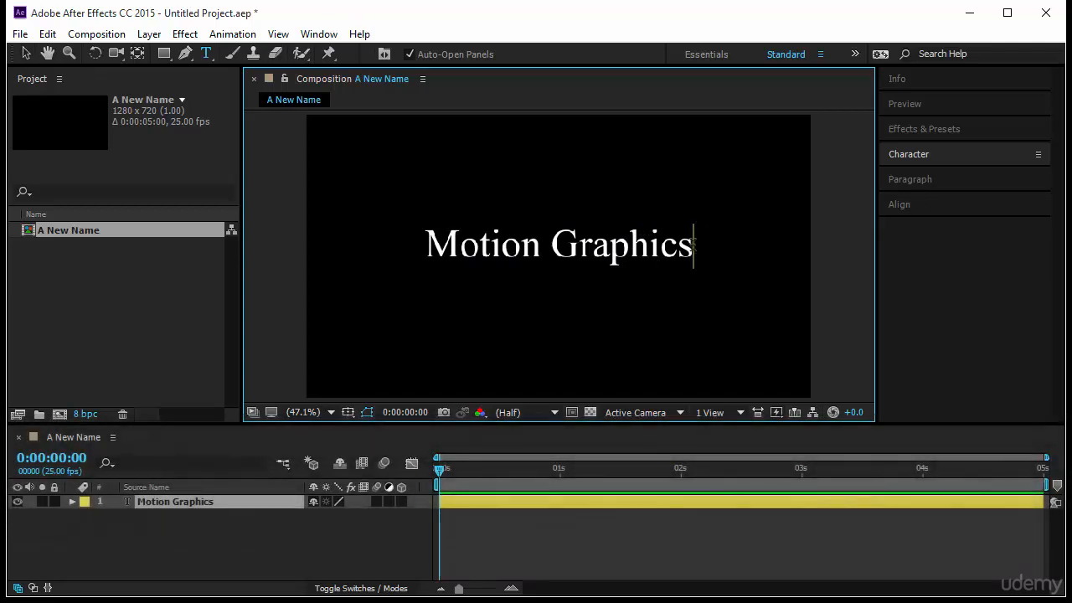
# Step: Highlight characters within the word "Motion", place the text cursor after its second-to-last "i", and finish editing the text
pyautogui.keyDown('shift'); pyautogui.click(608, 245); pyautogui.keyUp('shift')
pyautogui.moveTo(555, 241); pyautogui.dragTo(518, 199)
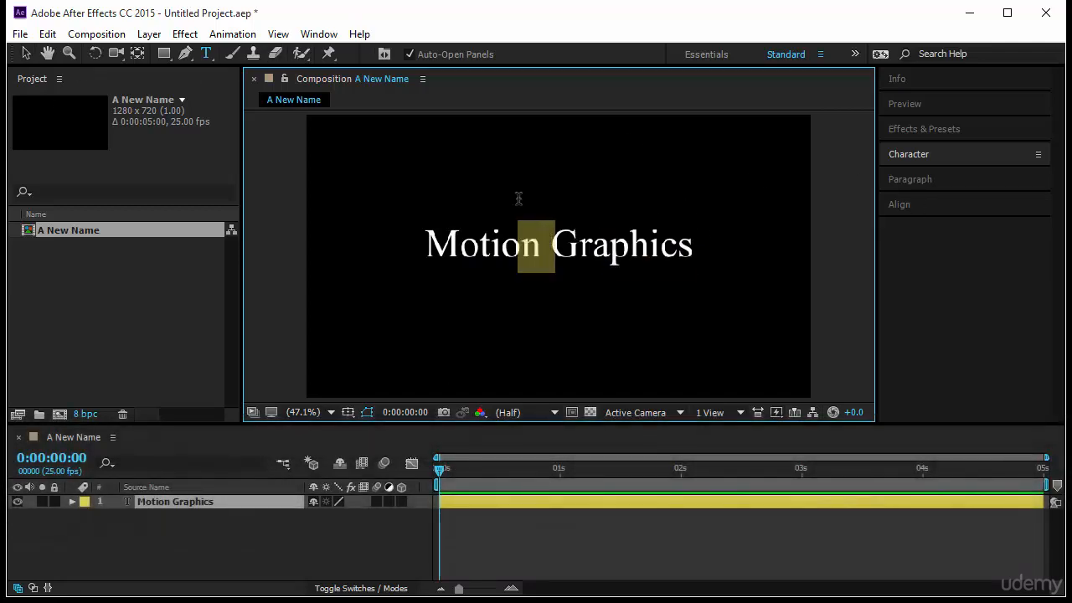
pyautogui.moveTo(507, 242); pyautogui.dragTo(494, 243)
pyautogui.click(505, 245)
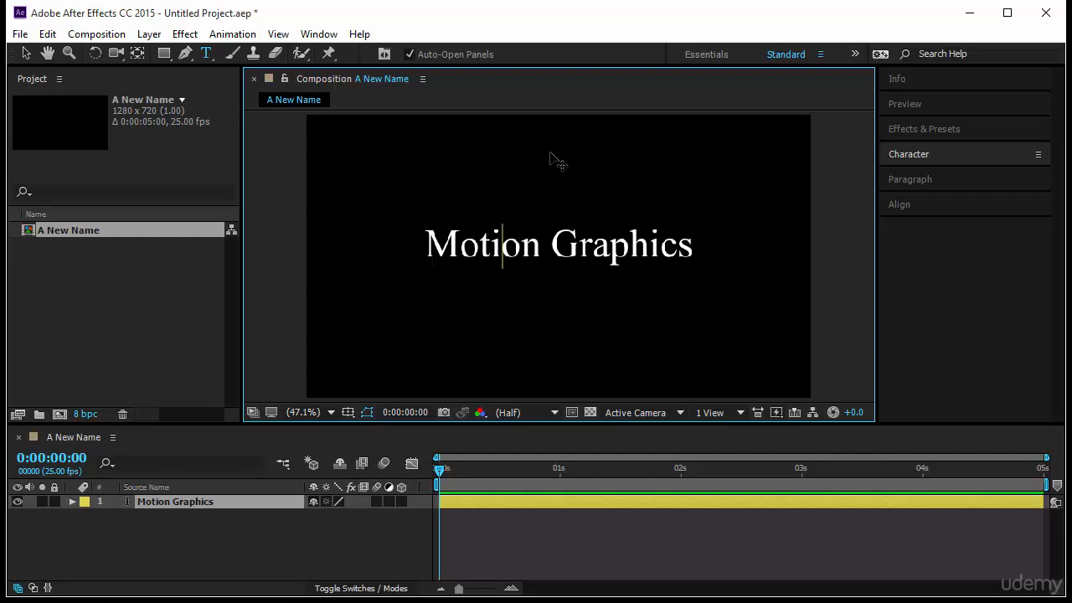
pyautogui.click(26, 55)
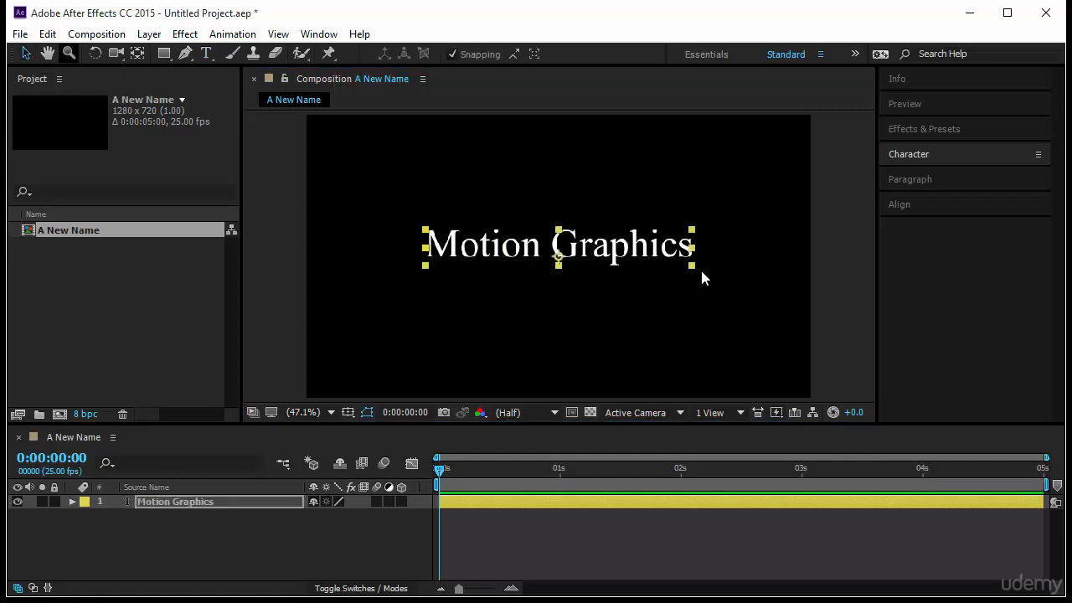
pyautogui.moveTo(632, 221); pyautogui.dragTo(693, 238)
pyautogui.moveTo(659, 194); pyautogui.dragTo(642, 265)
pyautogui.hotkey('ctrl', 'z')
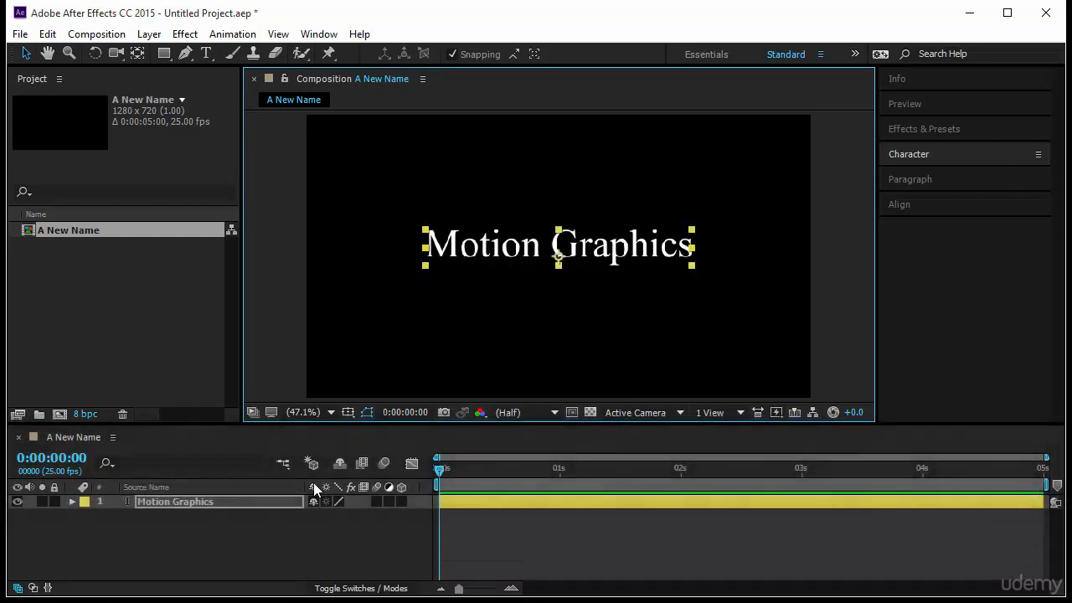
# Step: Add a second text layer reading "add text" above the "Motion Graphics" title and delete it
pyautogui.click(207, 53)
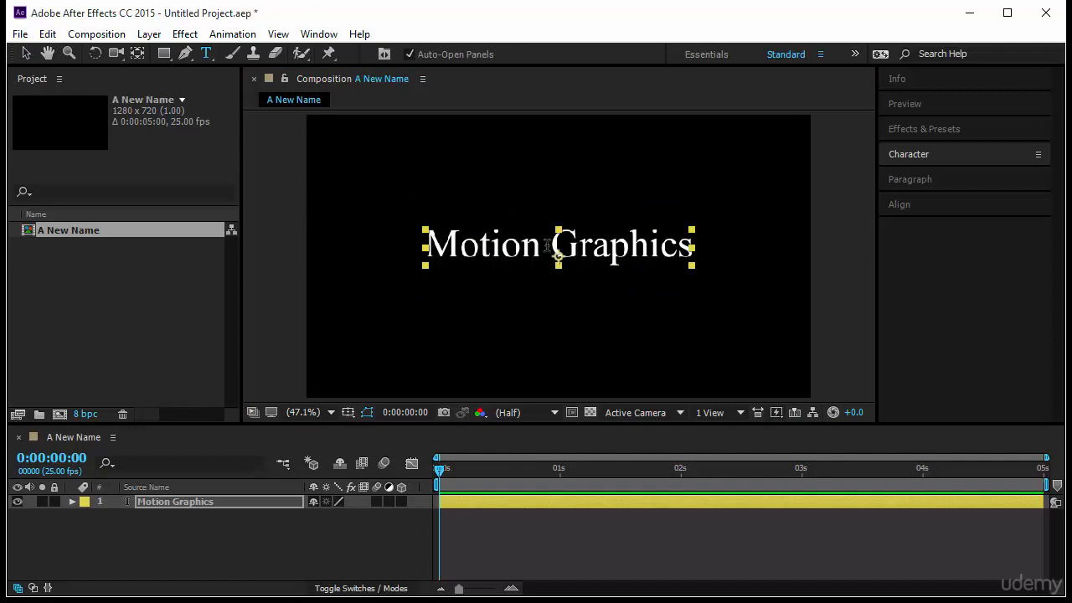
pyautogui.click(552, 173)
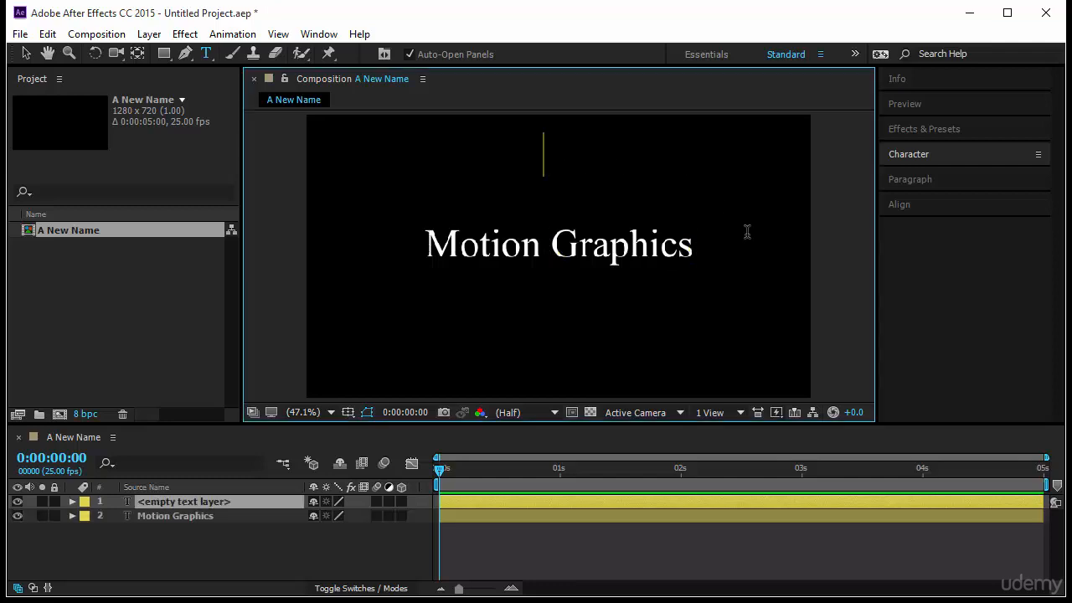
pyautogui.write('add text')
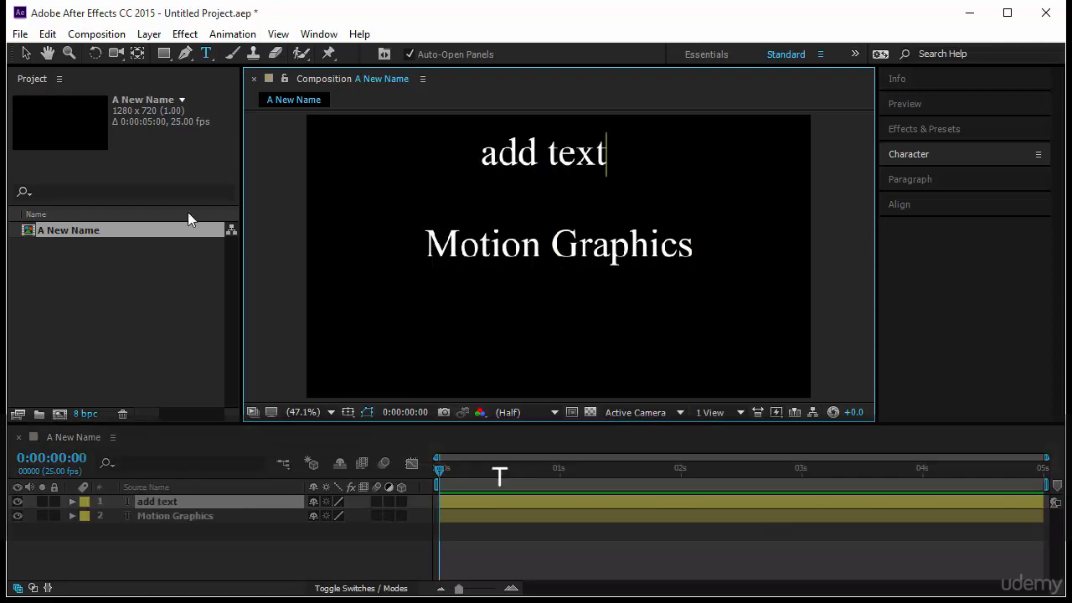
pyautogui.click(25, 53)
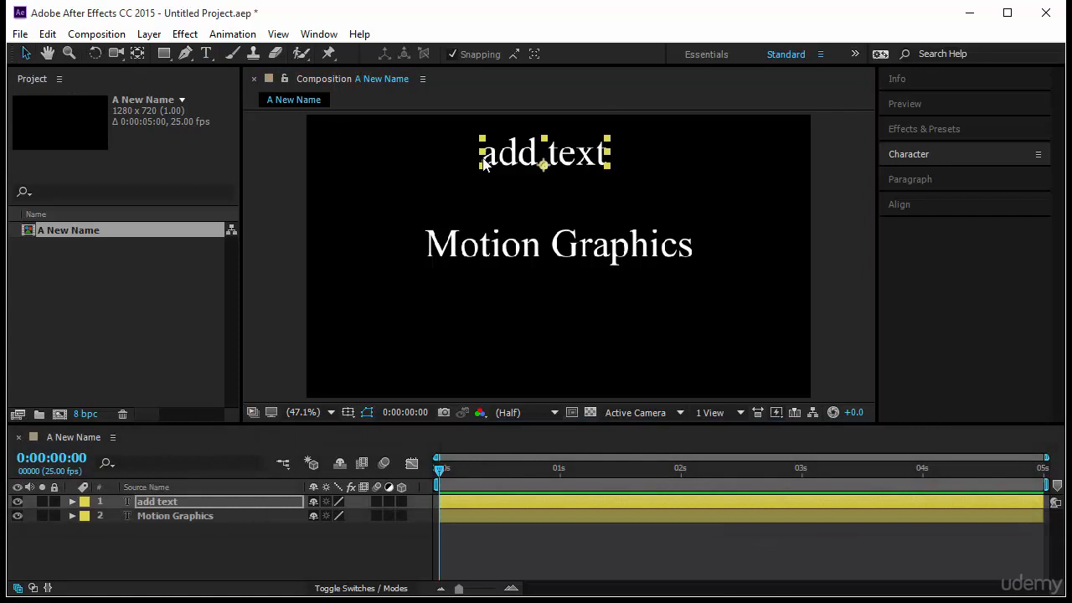
pyautogui.press('Delete')
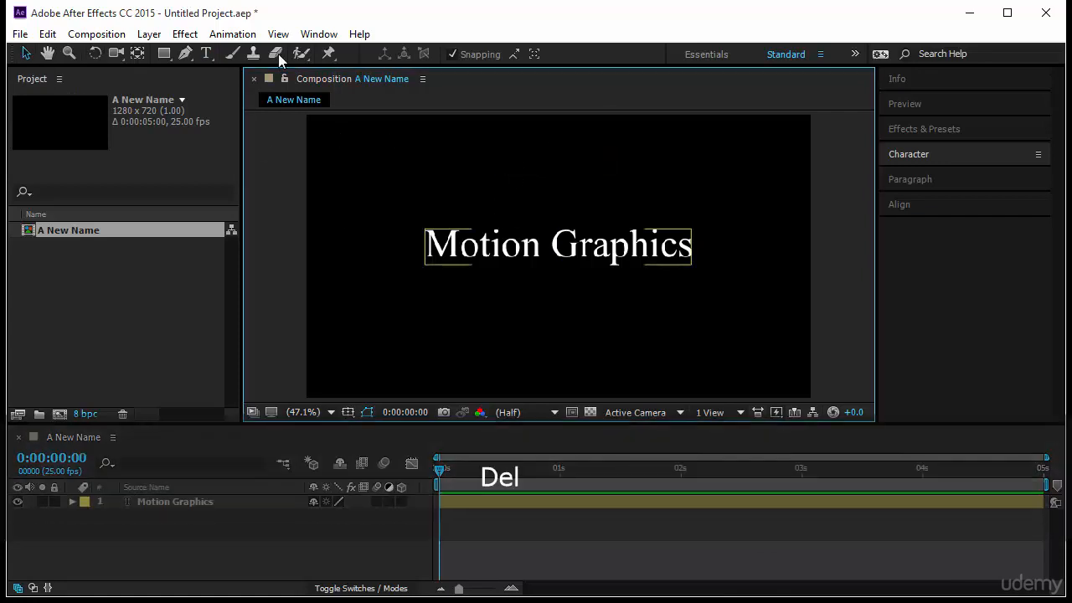
# Step: Highlight the word "Motion" in the title with the Horizontal Type tool and leave text editing
pyautogui.click(206, 53)
pyautogui.click(522, 244)
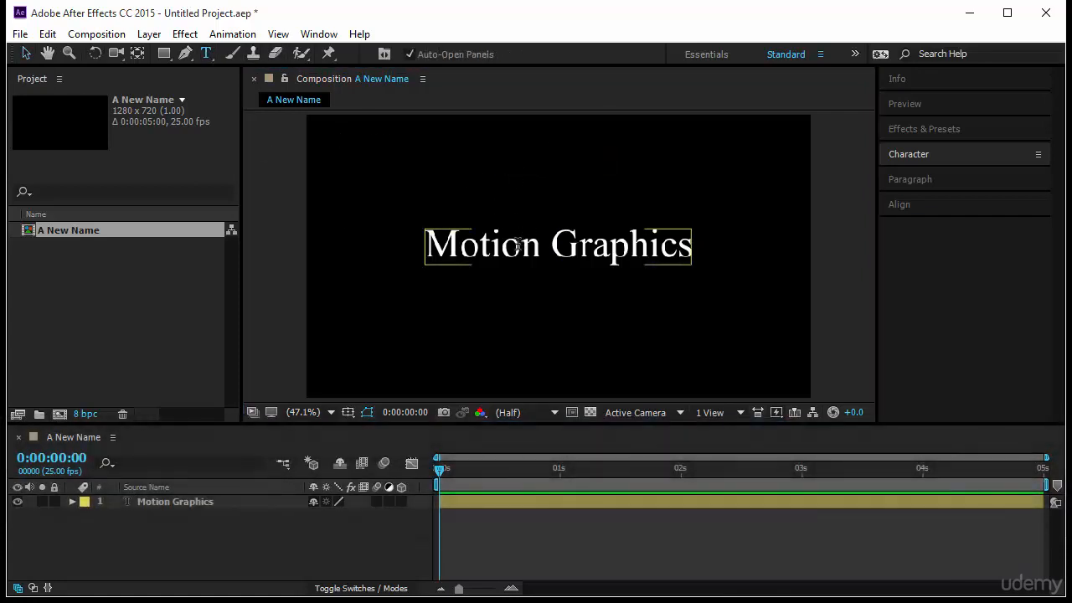
pyautogui.doubleClick(507, 245)
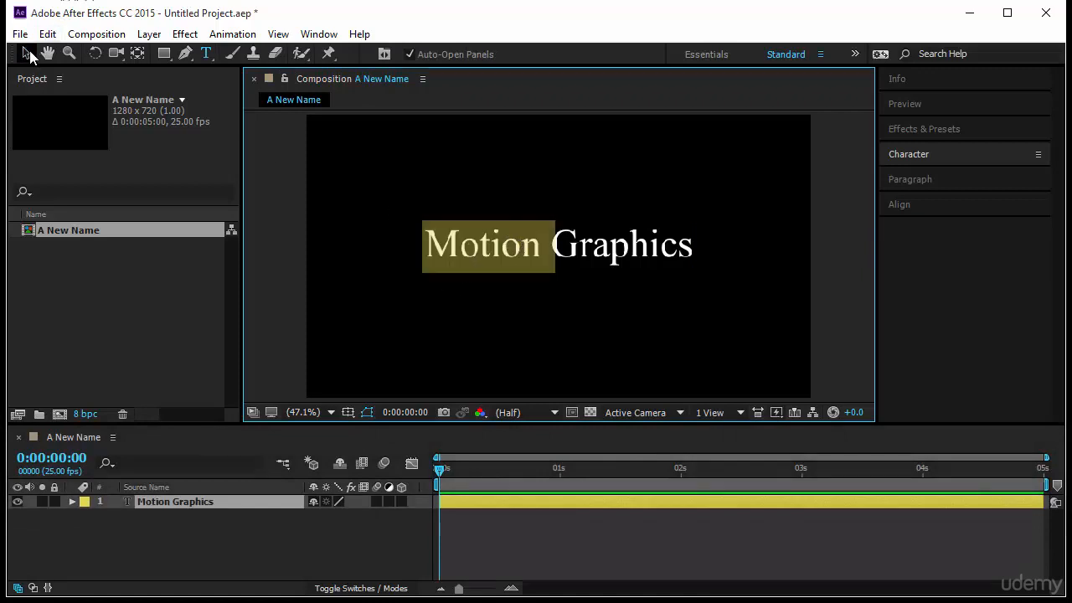
pyautogui.click(26, 53)
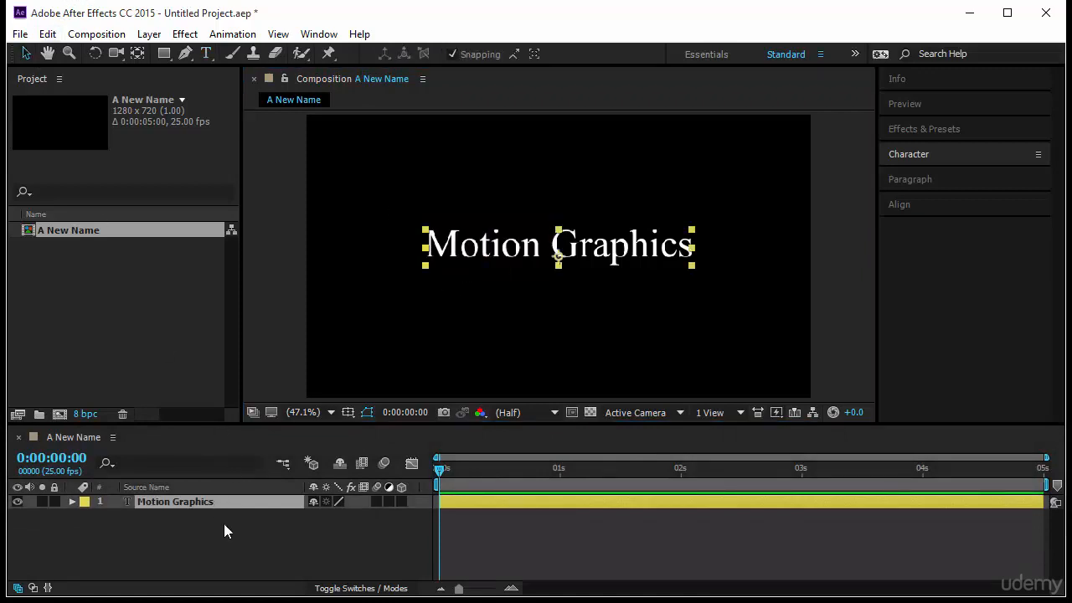
# Step: Select the title layer's entire text, replace it with "Motion Graphics", and finish editing
pyautogui.click(224, 523)
pyautogui.doubleClick(215, 505)
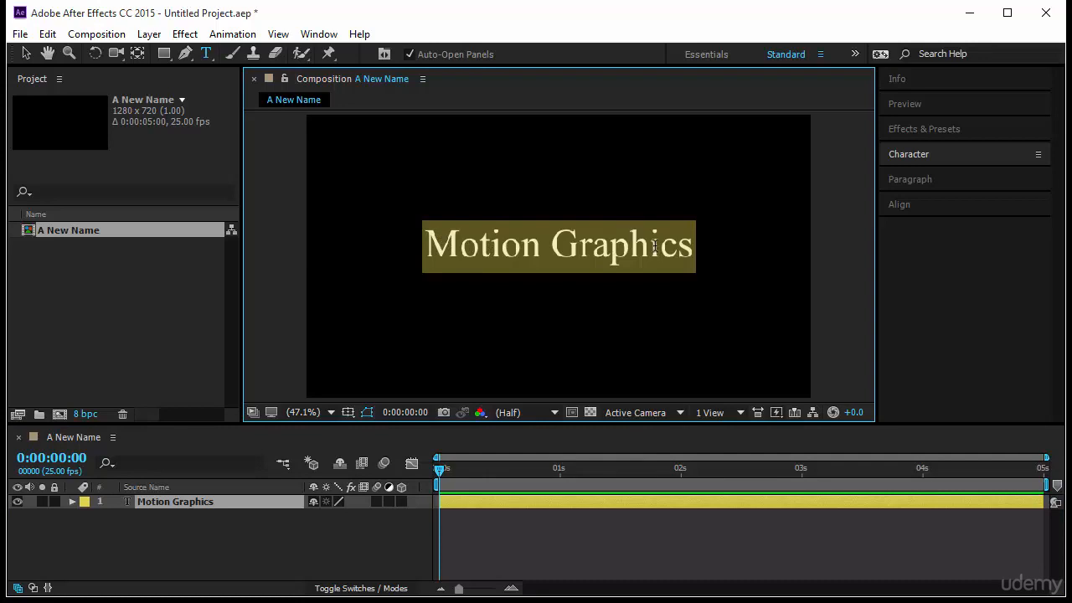
pyautogui.write('Mo')
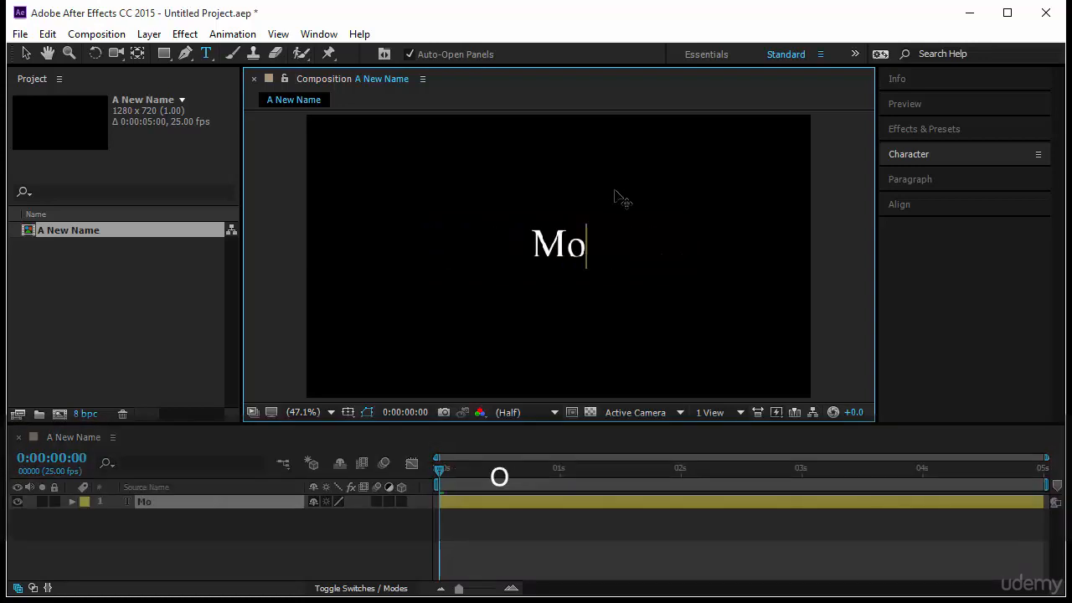
pyautogui.write('tion Gra')
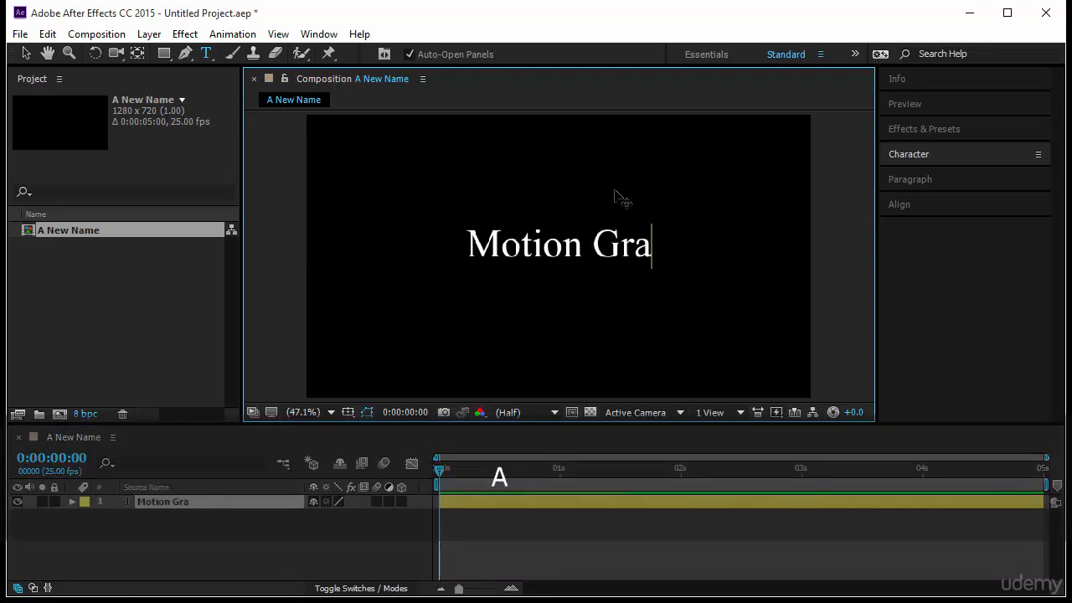
pyautogui.write('phics')
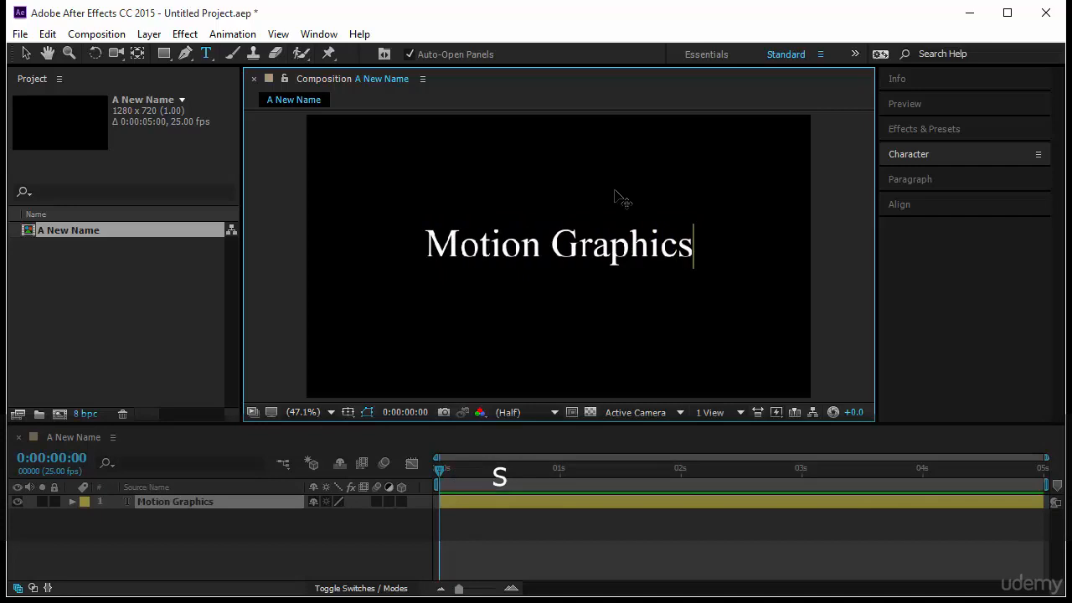
pyautogui.click(26, 54)
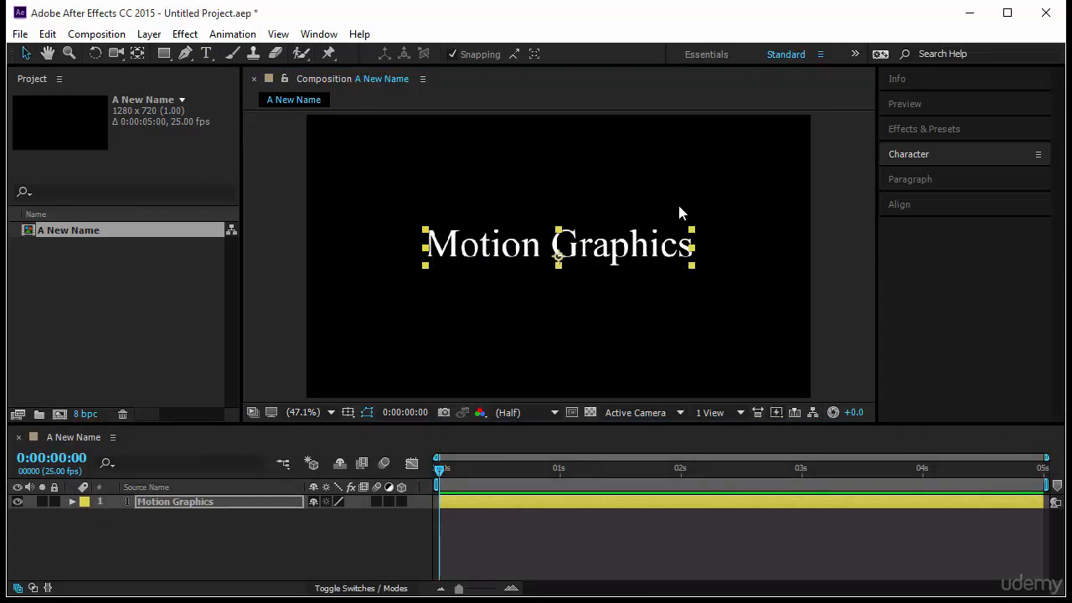
# Step: Reset the character formatting of the "Motion Graphics" text layer to its defaults
pyautogui.click(903, 153)
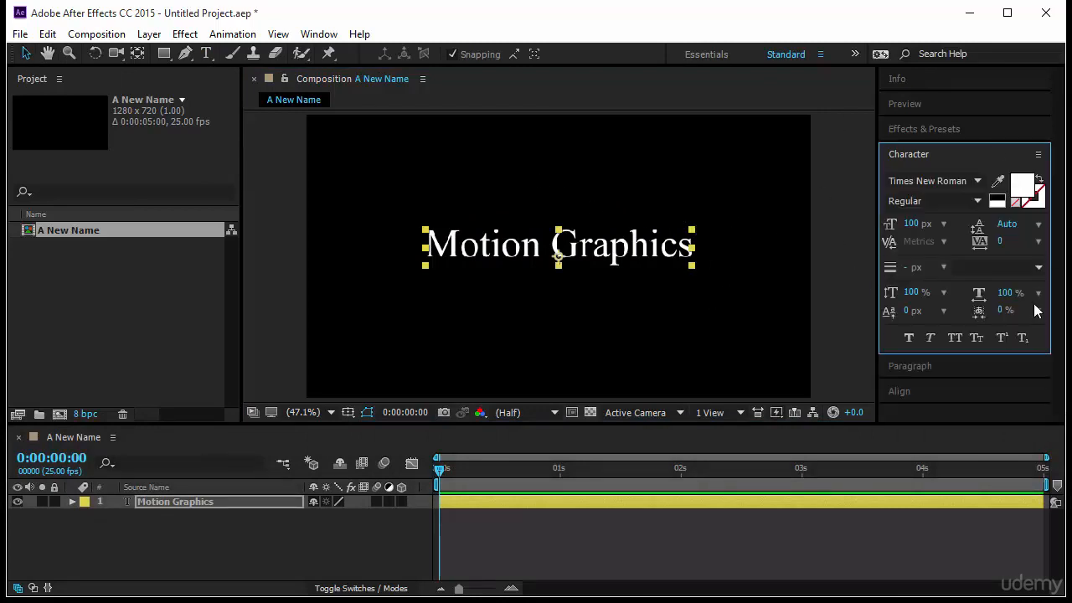
pyautogui.click(1038, 154)
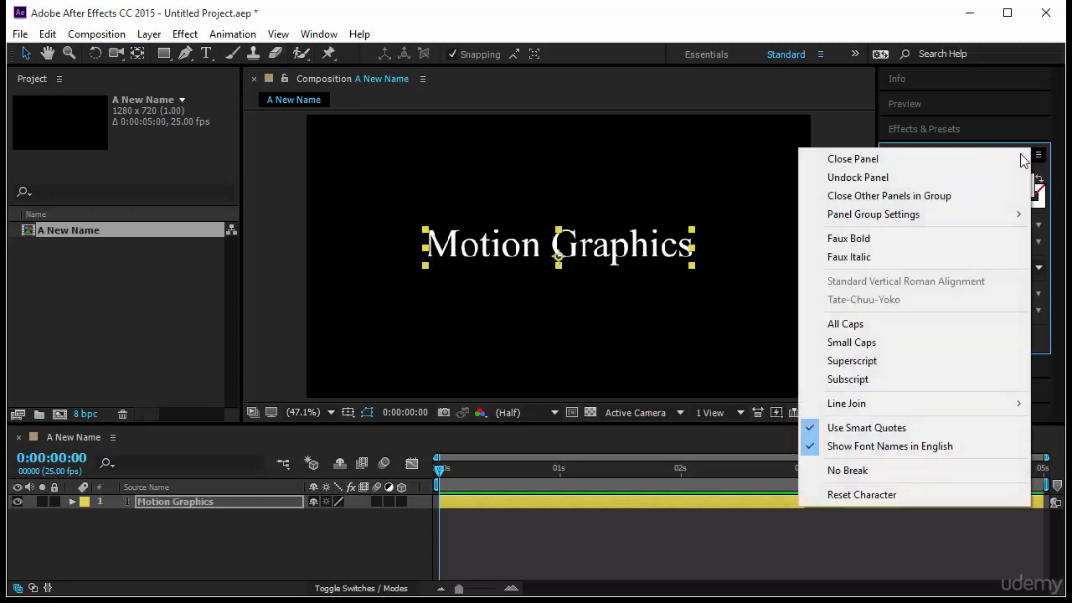
pyautogui.click(889, 495)
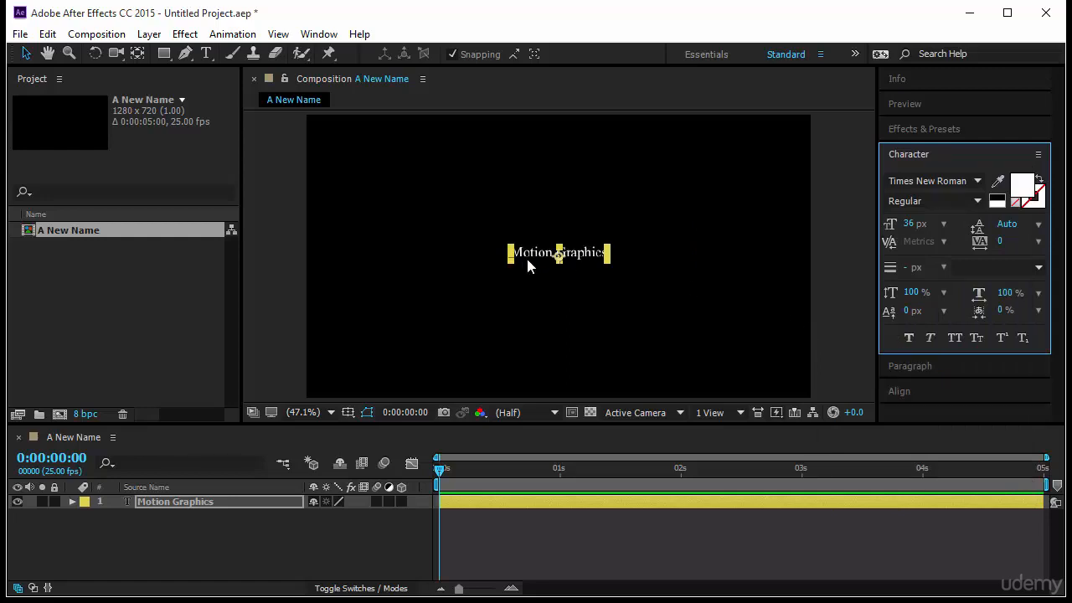
# Step: Set the font size of the "Motion Graphics" text to 100 px
pyautogui.click(913, 225)
pyautogui.write('100')
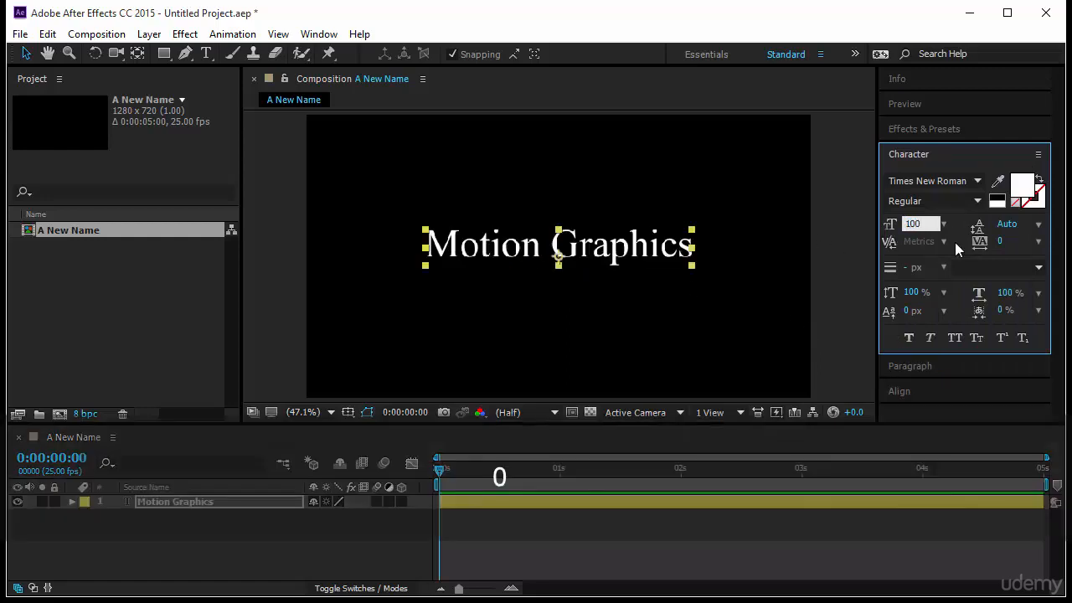
pyautogui.press('Return')
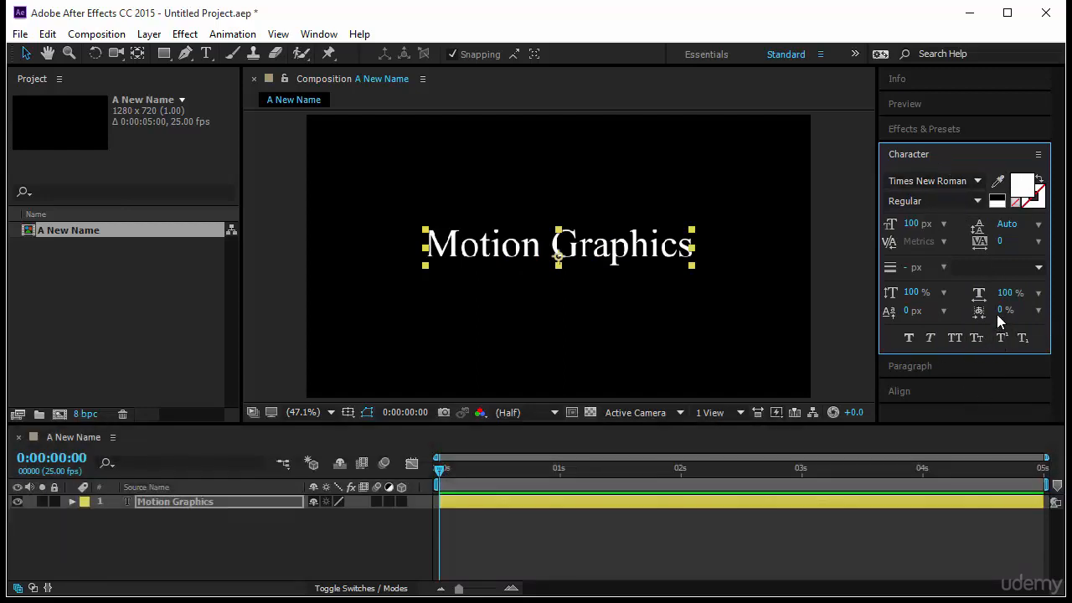
# Step: Change the font of the "Motion Graphics" text layer to Verdana
pyautogui.click(955, 181)
pyautogui.click(977, 181)
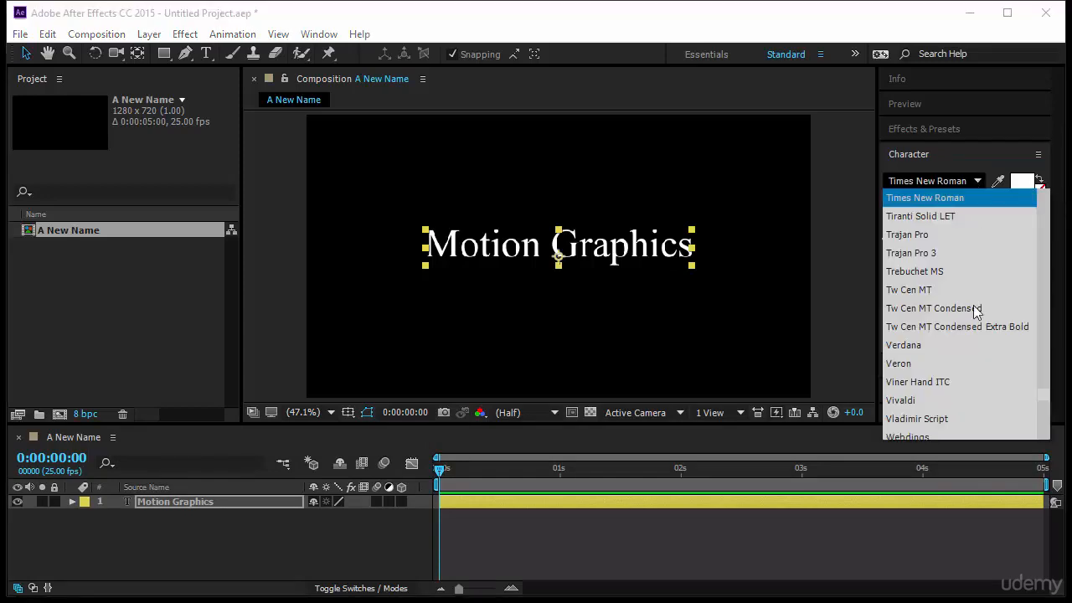
pyautogui.scroll(-2, 976, 360)
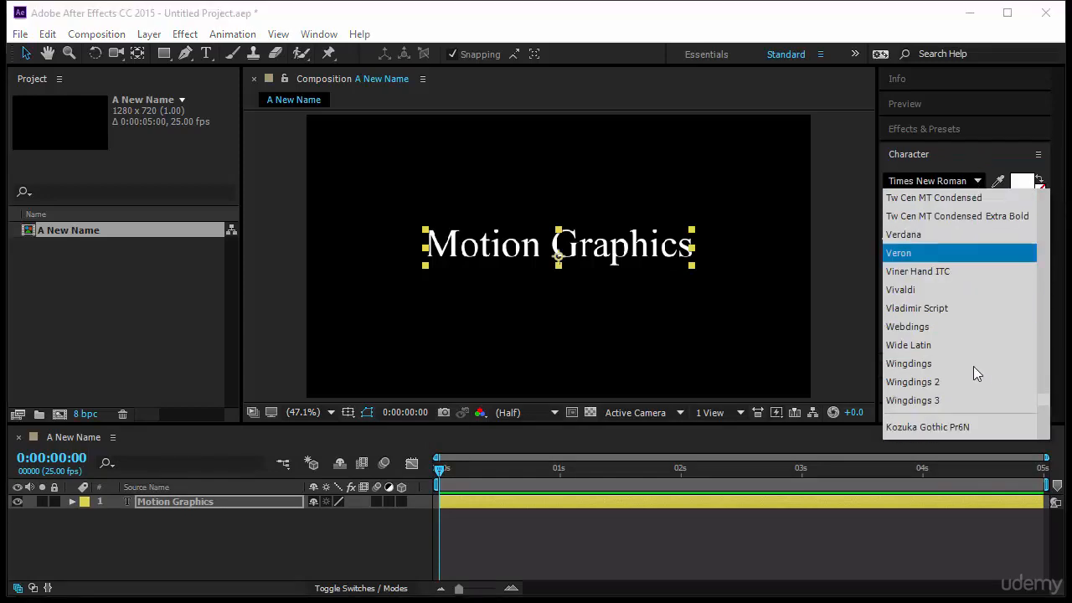
pyautogui.click(950, 236)
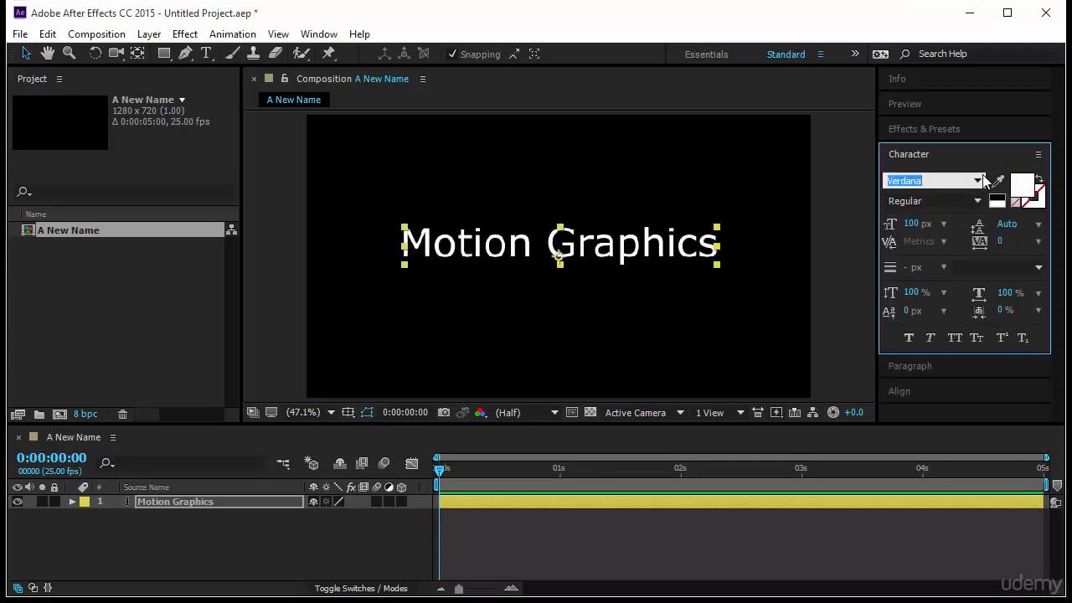
# Step: Try the Italic and Bold styles on the "Motion Graphics" text, settling on Bold Italic
pyautogui.click(977, 203)
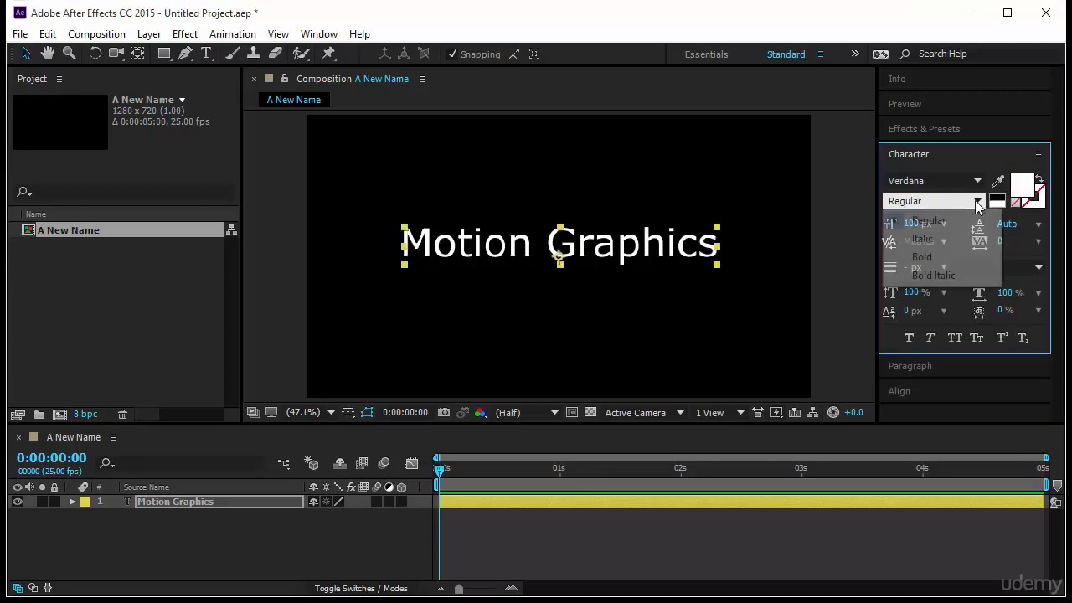
pyautogui.click(944, 240)
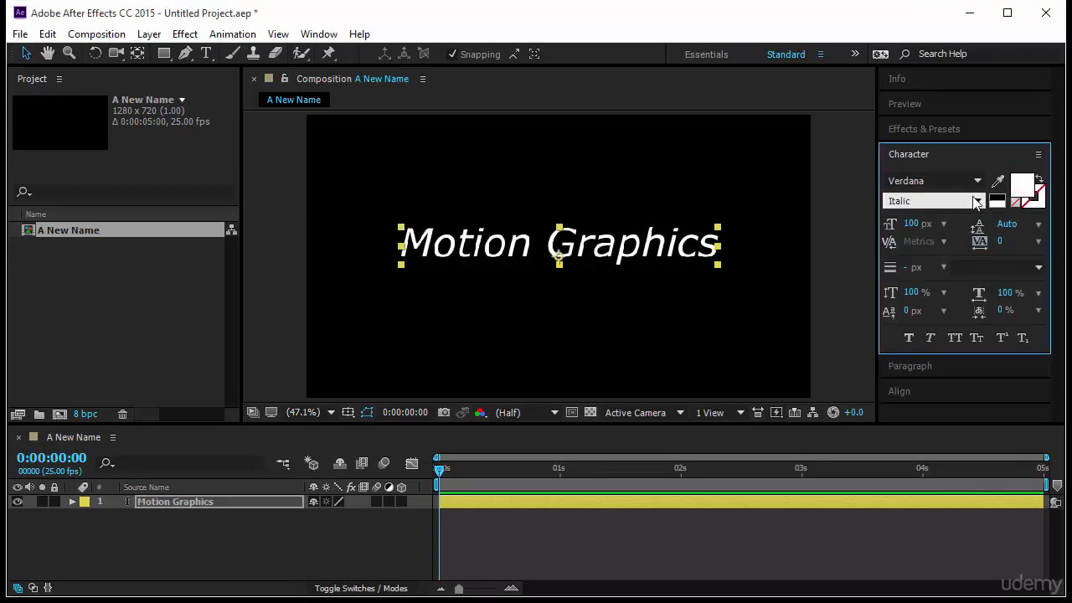
pyautogui.click(977, 203)
pyautogui.click(949, 254)
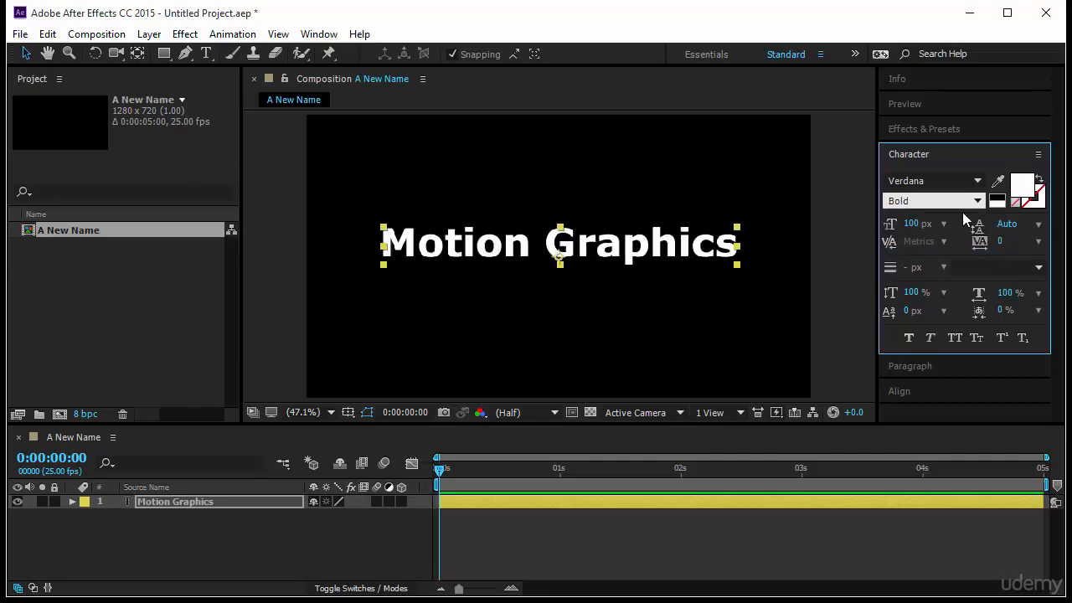
pyautogui.click(963, 203)
pyautogui.click(934, 275)
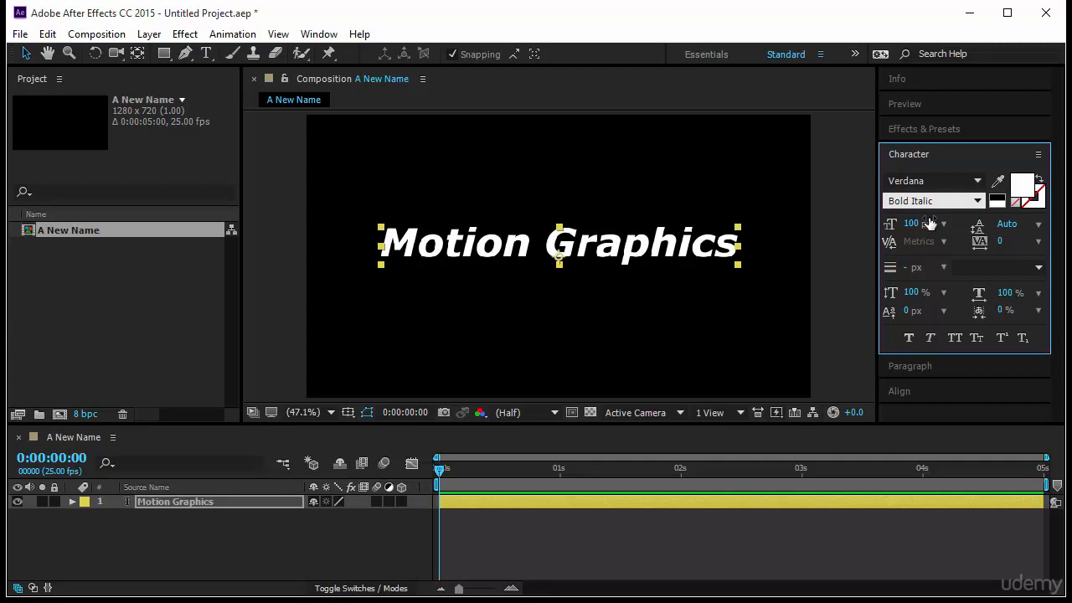
pyautogui.click(937, 159)
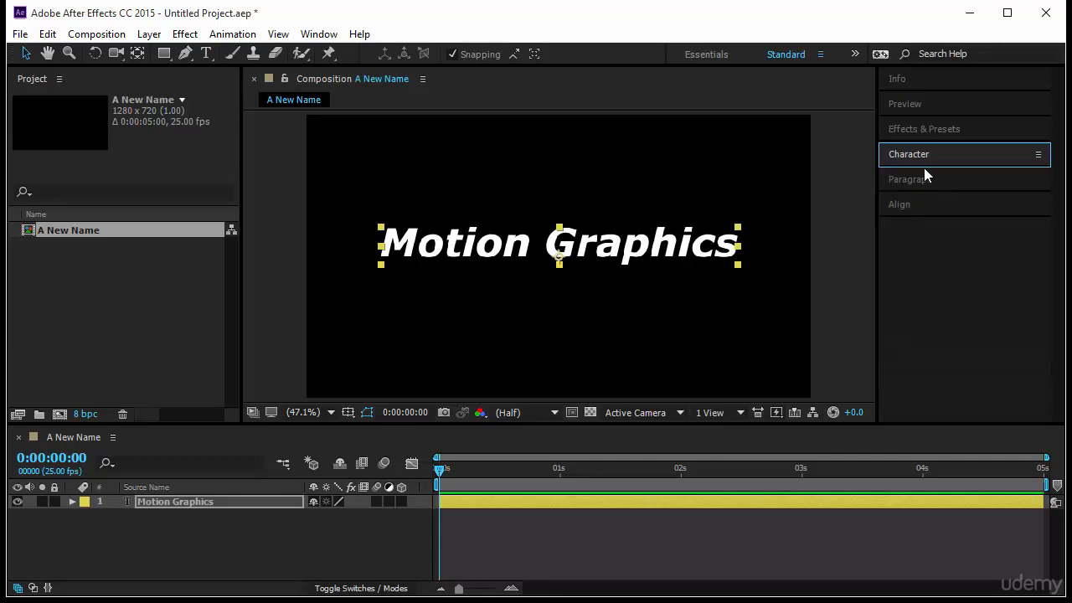
pyautogui.click(924, 159)
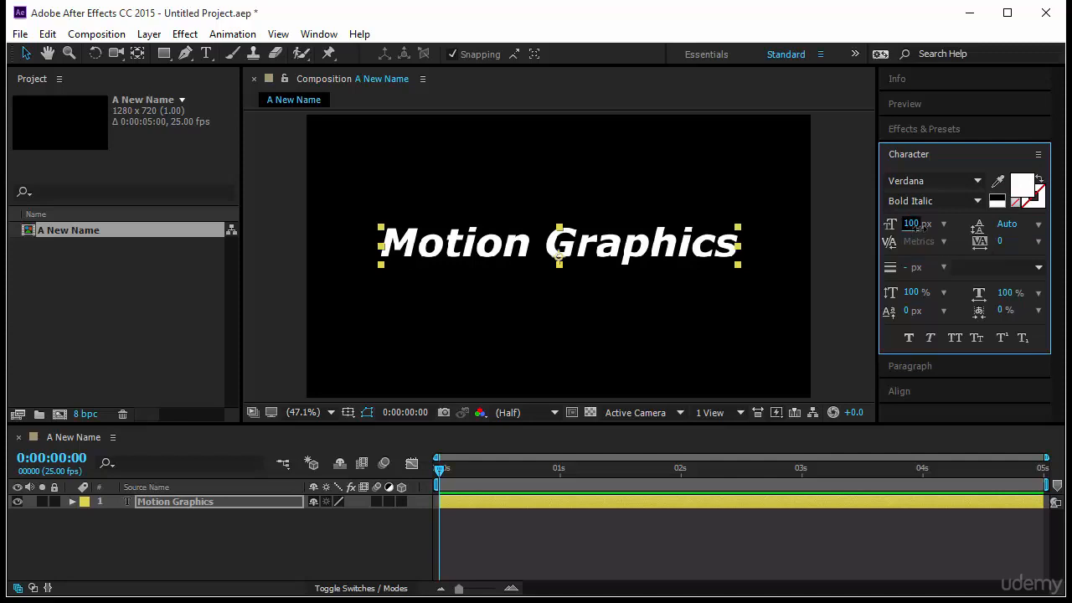
# Step: Set the text's font size to 85 px and try scaling the text layer freehand by its corner handle
pyautogui.moveTo(913, 233); pyautogui.dragTo(797, 232)
pyautogui.click(710, 239)
pyautogui.moveTo(710, 237); pyautogui.dragTo(794, 196)
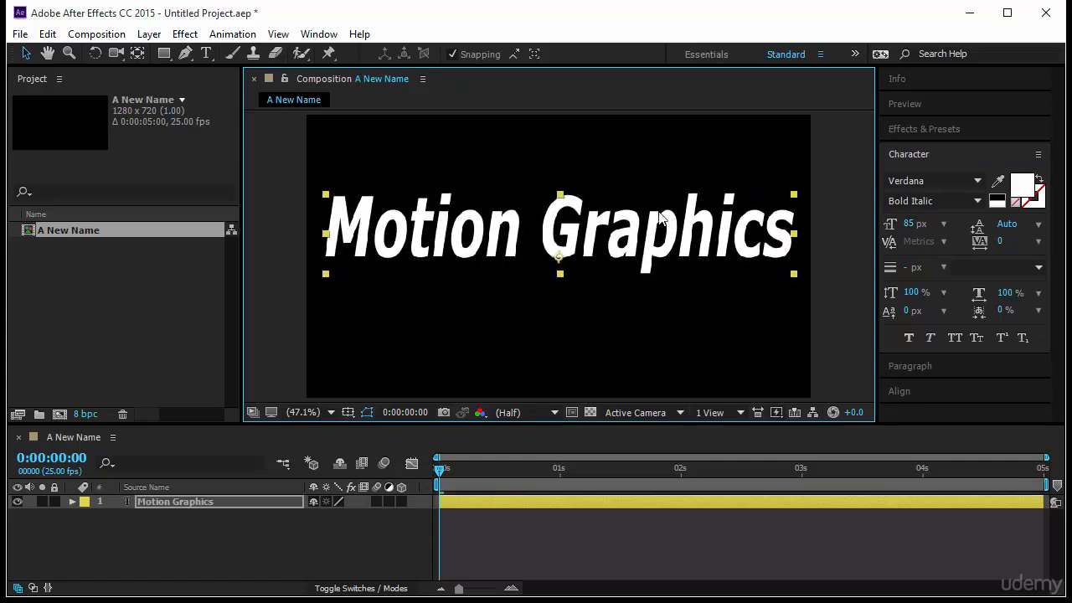
pyautogui.click(202, 504)
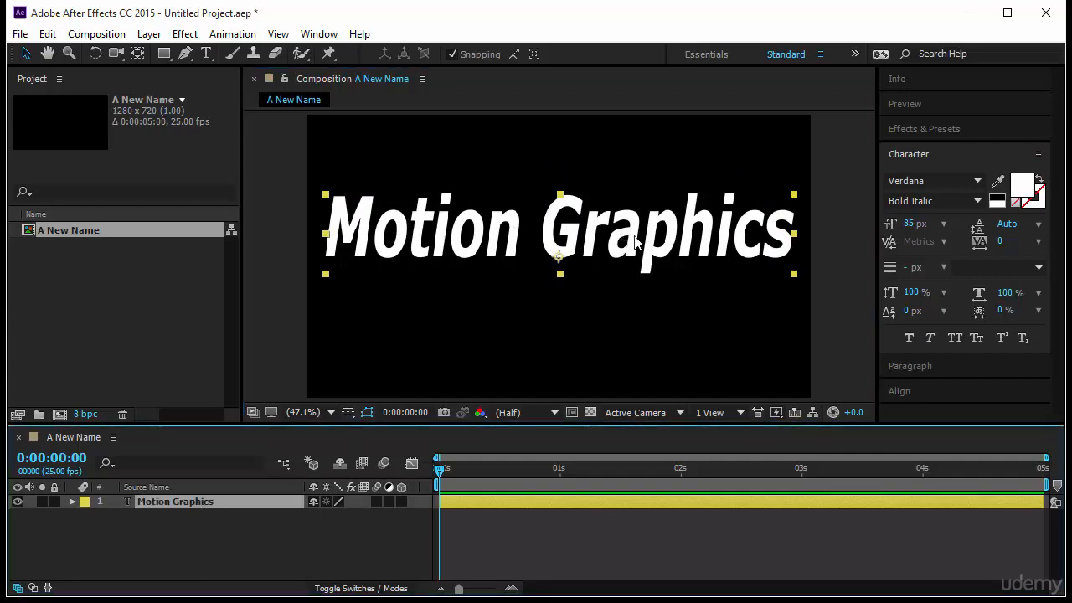
pyautogui.moveTo(793, 194); pyautogui.dragTo(768, 205)
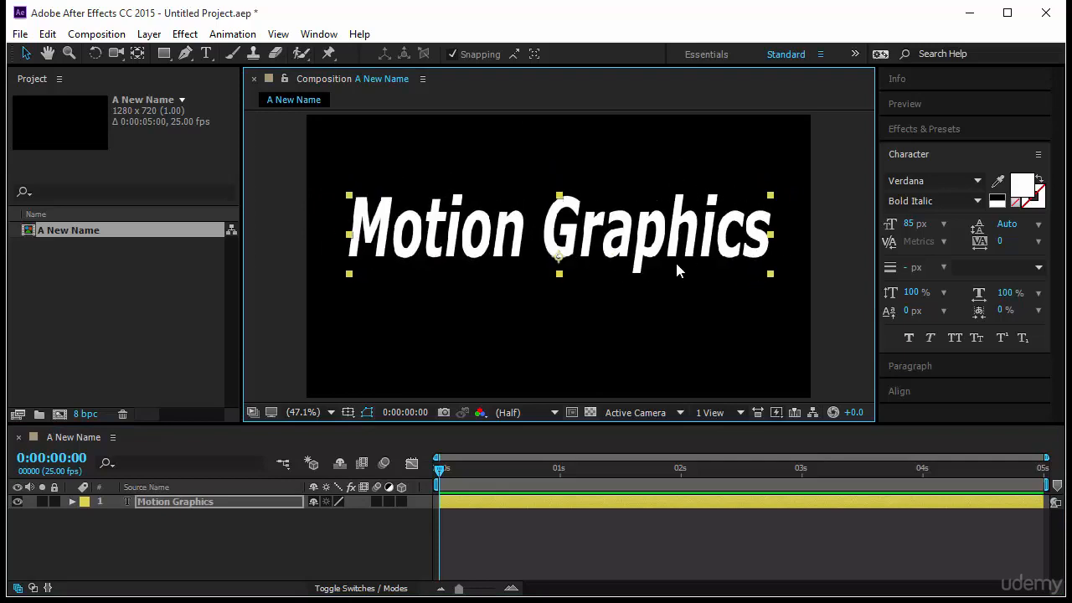
# Step: Undo the two freehand scale changes on the text layer
pyautogui.press('ctrl')
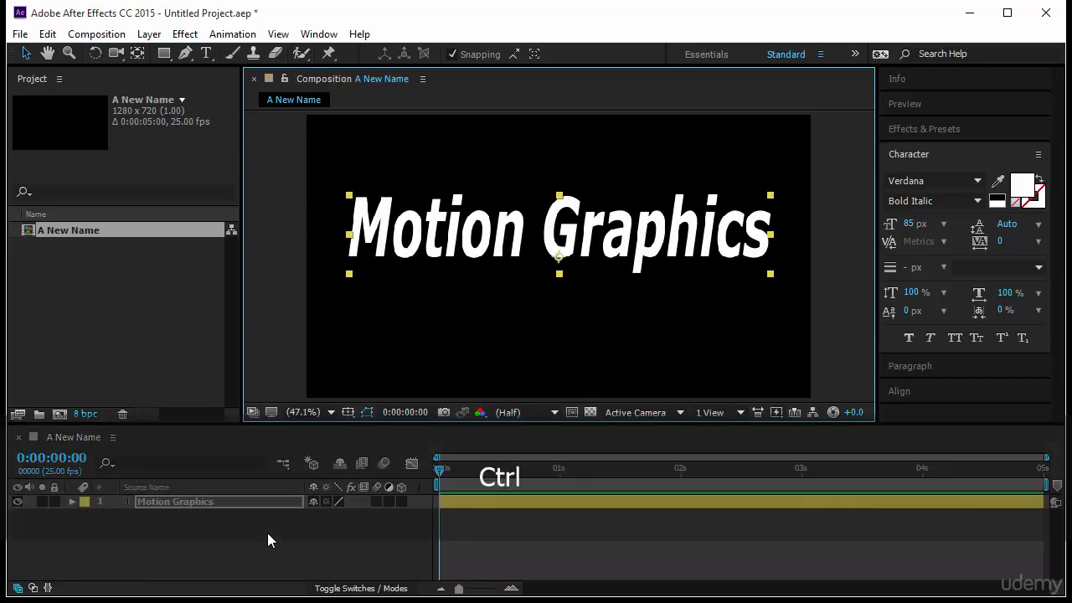
pyautogui.hotkey('ctrl', 'z')
pyautogui.hotkey('ctrl', 'z')
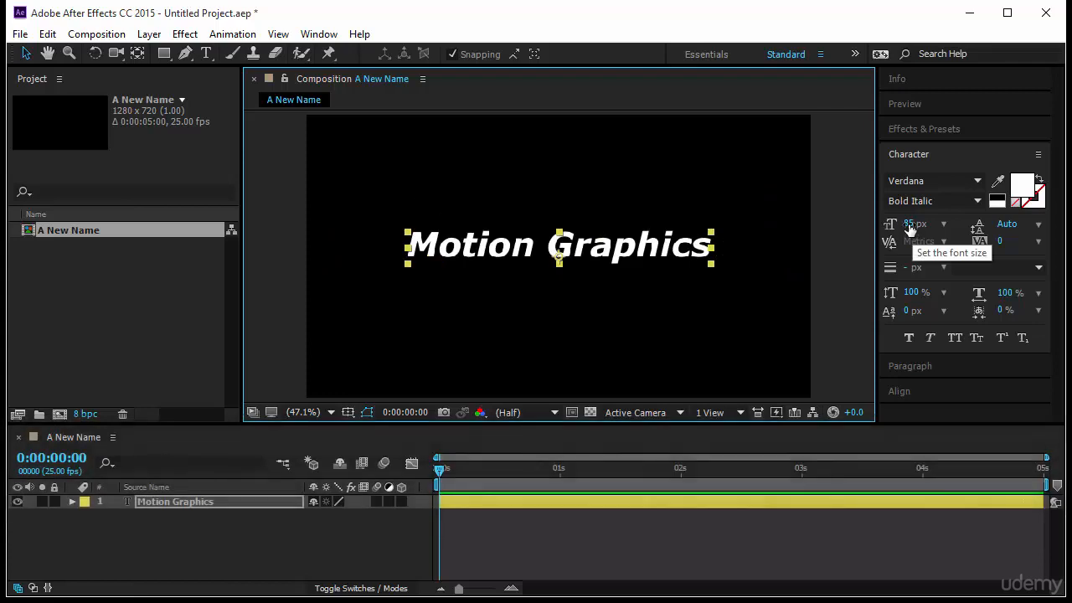
# Step: Set the "Motion Graphics" text to a font size of 93 px and a tracking of 8
pyautogui.moveTo(910, 229)
pyautogui.mouseDown()
pyautogui.moveTo(929, 229)
pyautogui.moveTo(917, 228)
pyautogui.mouseUp()
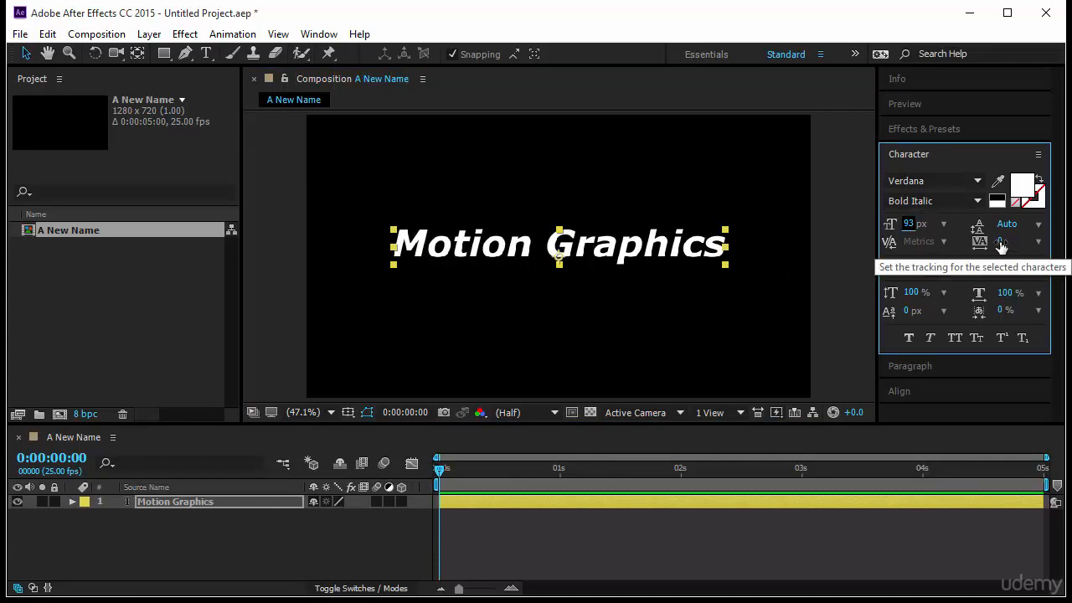
pyautogui.moveTo(1002, 244); pyautogui.dragTo(1009, 272)
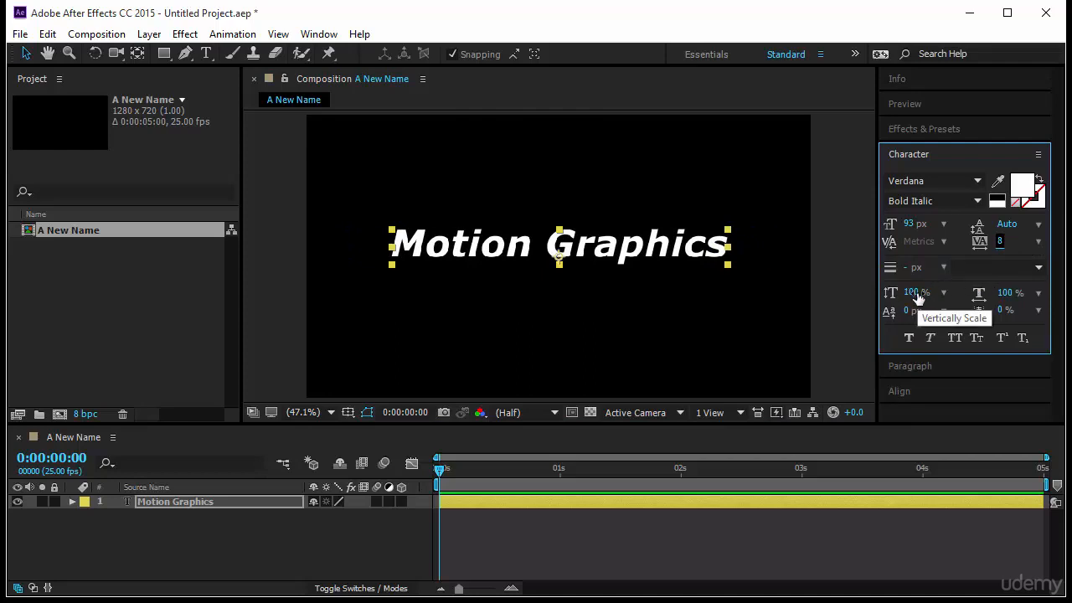
# Step: Try a vertical scale of 148% and a horizontal scale of 102% on the text, undoing each change
pyautogui.moveTo(918, 298)
pyautogui.mouseDown()
pyautogui.moveTo(989, 298)
pyautogui.moveTo(932, 307)
pyautogui.mouseUp()
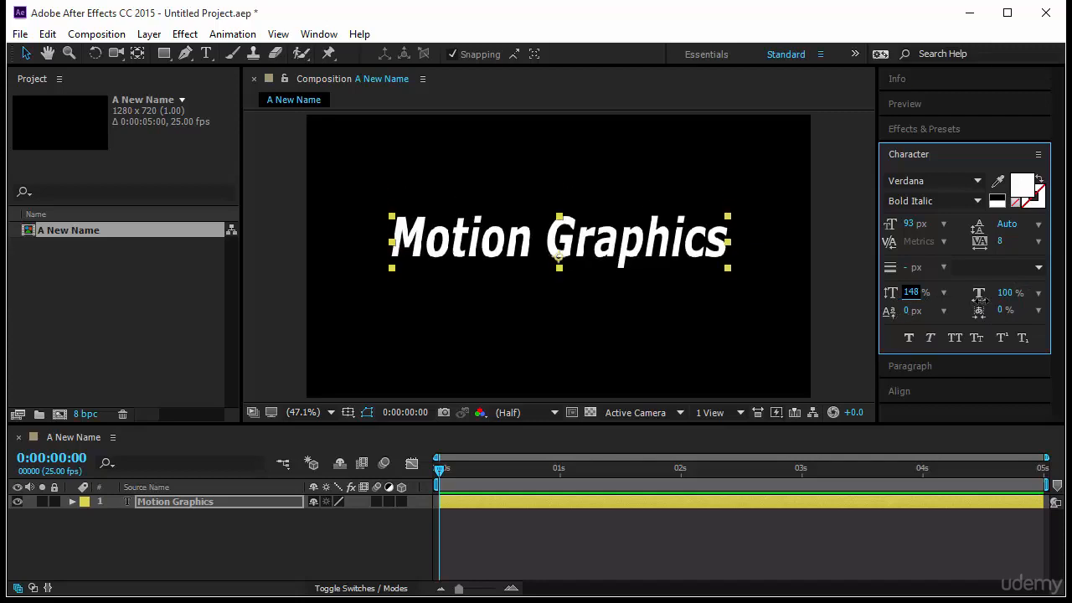
pyautogui.hotkey('ctrl', 'z')
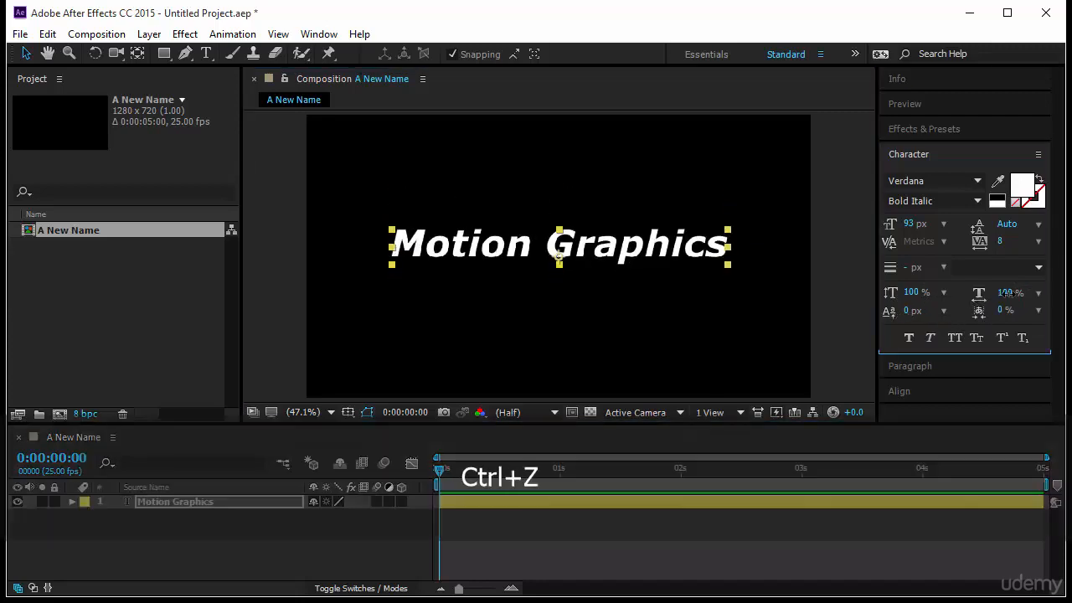
pyautogui.moveTo(1005, 295)
pyautogui.mouseDown()
pyautogui.moveTo(1057, 294)
pyautogui.moveTo(931, 295)
pyautogui.moveTo(1016, 305)
pyautogui.mouseUp()
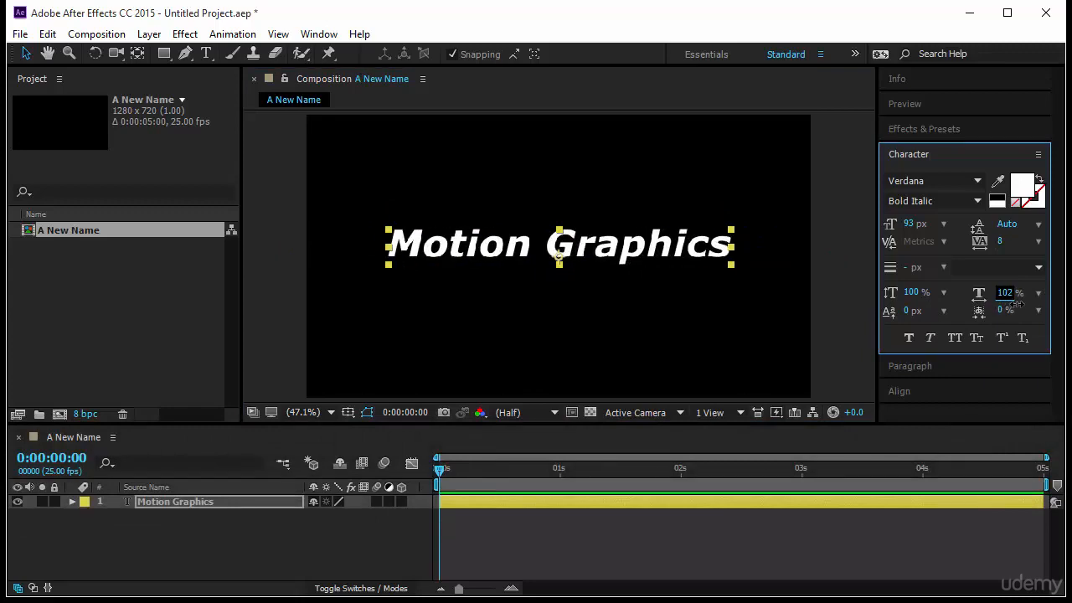
pyautogui.hotkey('ctrl', 'z')
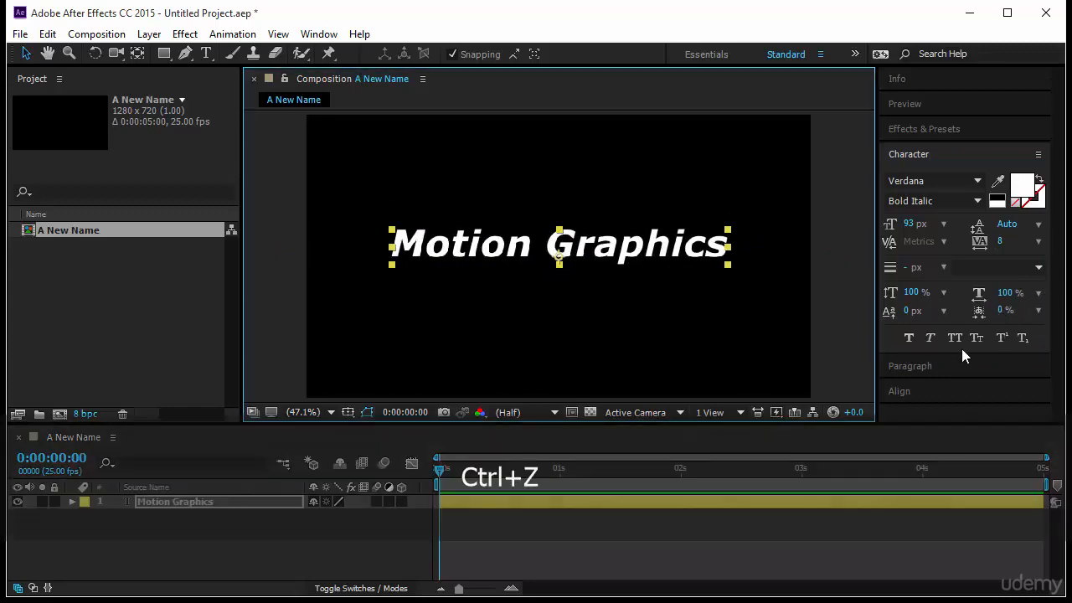
# Step: Try Faux Bold on the "Motion Graphics" text and turn it off again
pyautogui.click(909, 340)
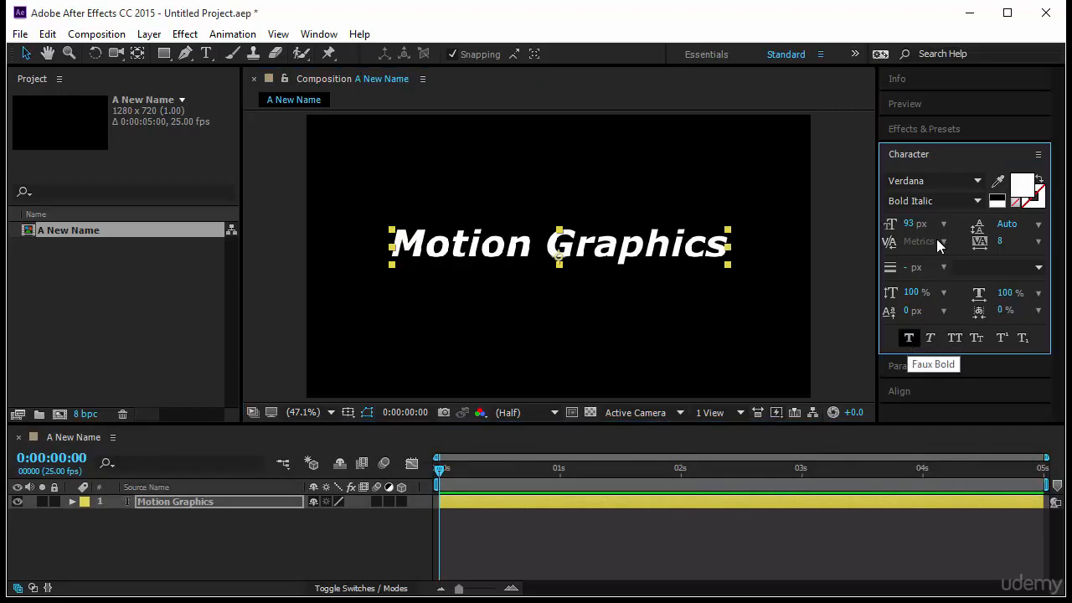
pyautogui.click(977, 202)
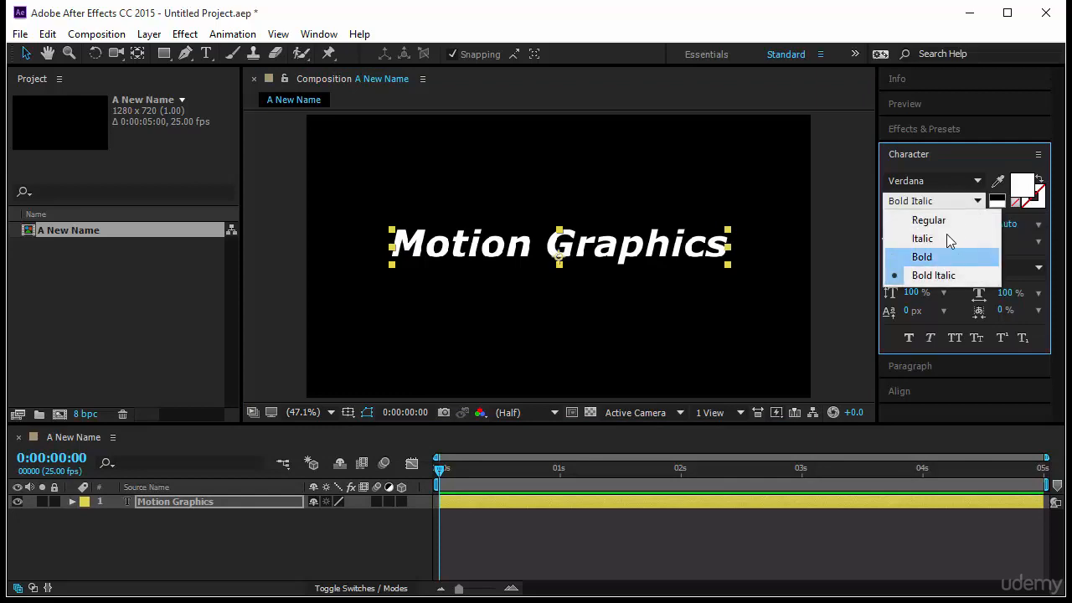
pyautogui.click(947, 154)
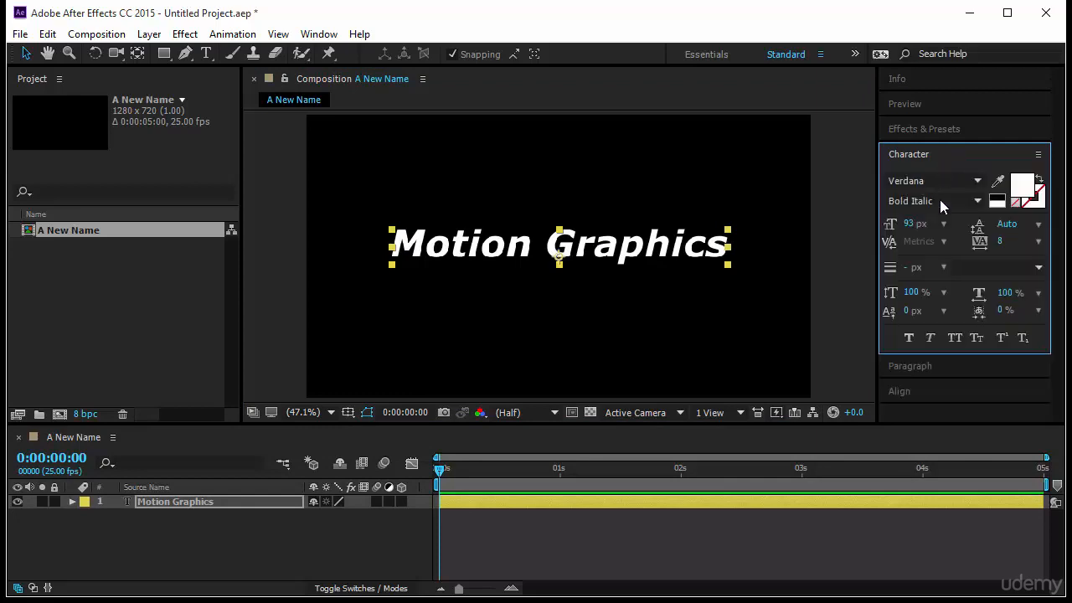
pyautogui.click(909, 338)
pyautogui.click(909, 338)
pyautogui.click(909, 339)
pyautogui.click(910, 338)
# Step: Apply Faux Italic to the text and try All Caps and Small Caps, switching both caps options off again
pyautogui.click(929, 338)
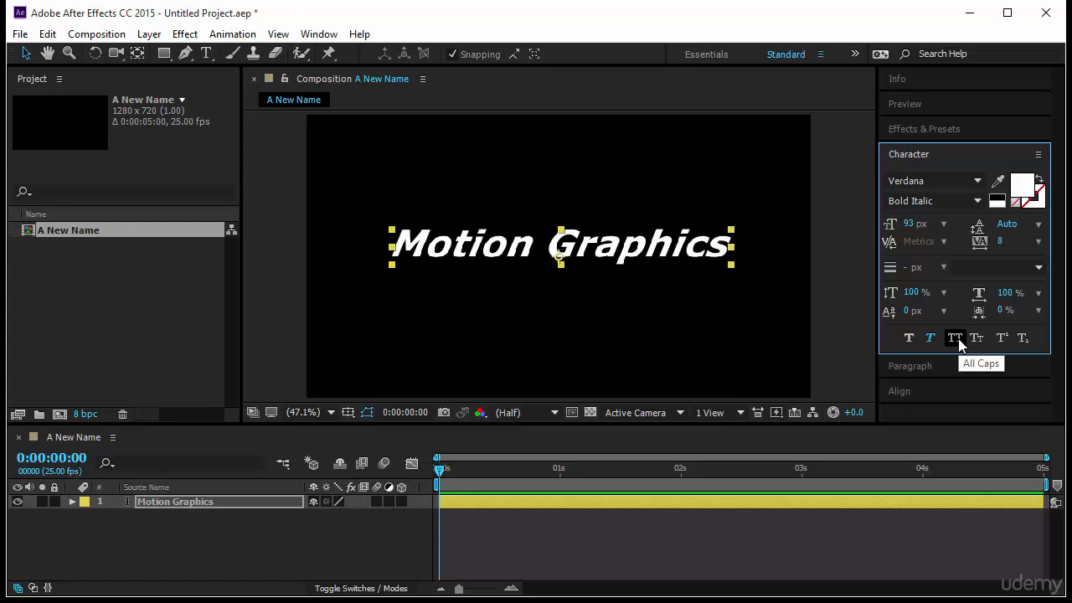
pyautogui.click(956, 340)
pyautogui.click(955, 339)
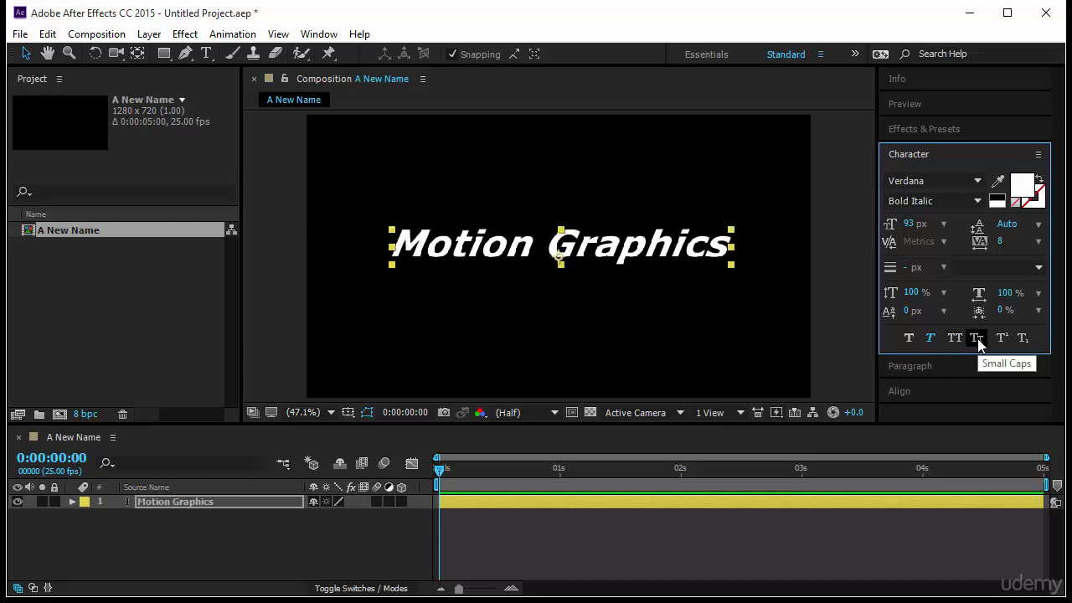
pyautogui.click(977, 338)
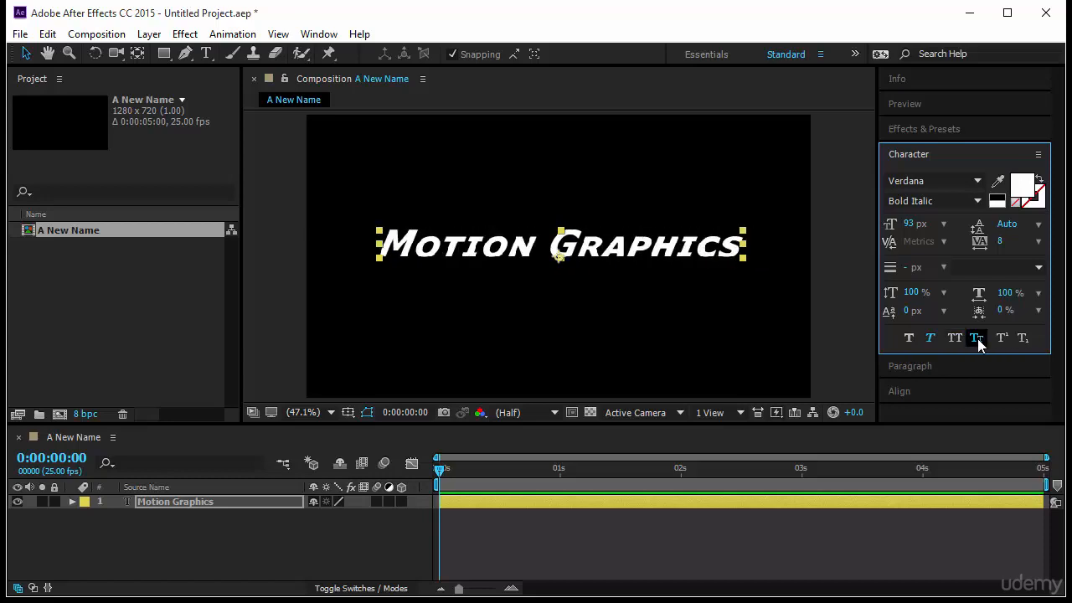
pyautogui.click(977, 338)
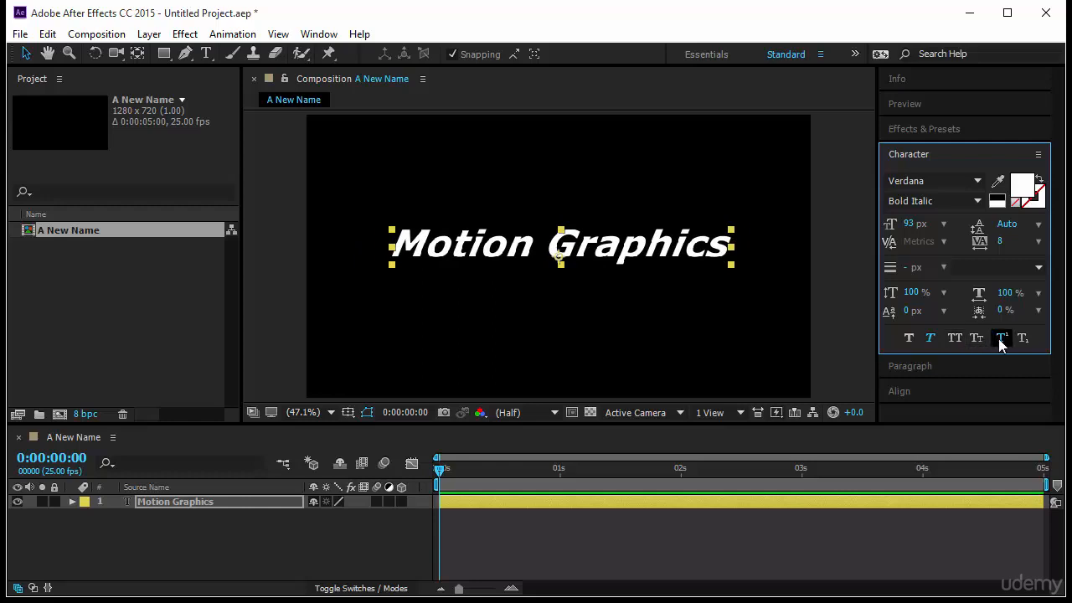
# Step: Try Superscript and Subscript on the text, then turn off Subscript and Faux Italic
pyautogui.click(1002, 338)
pyautogui.click(1023, 338)
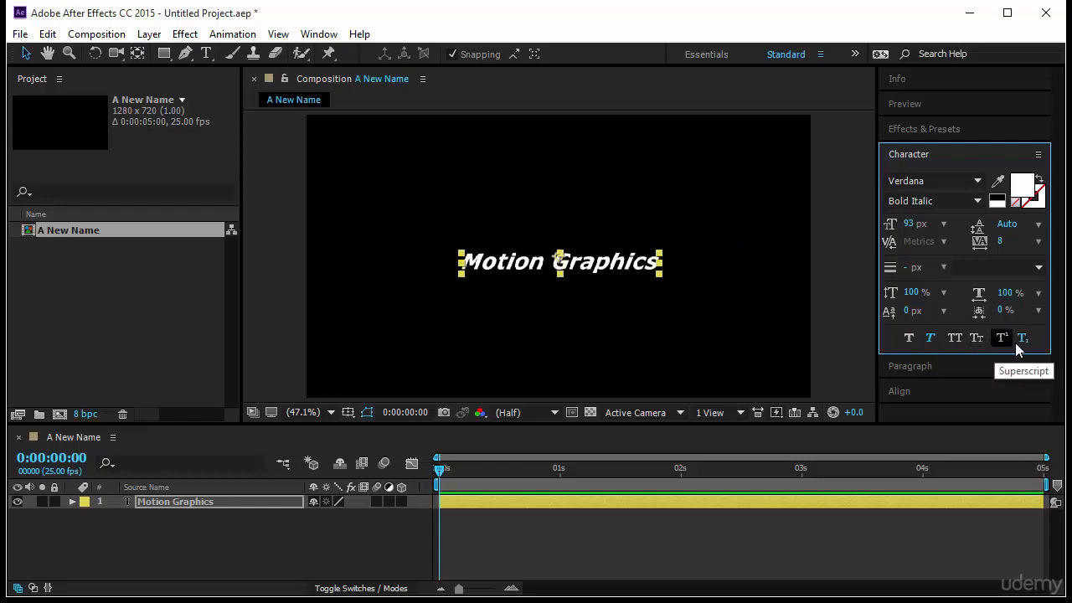
pyautogui.click(1021, 343)
pyautogui.click(926, 343)
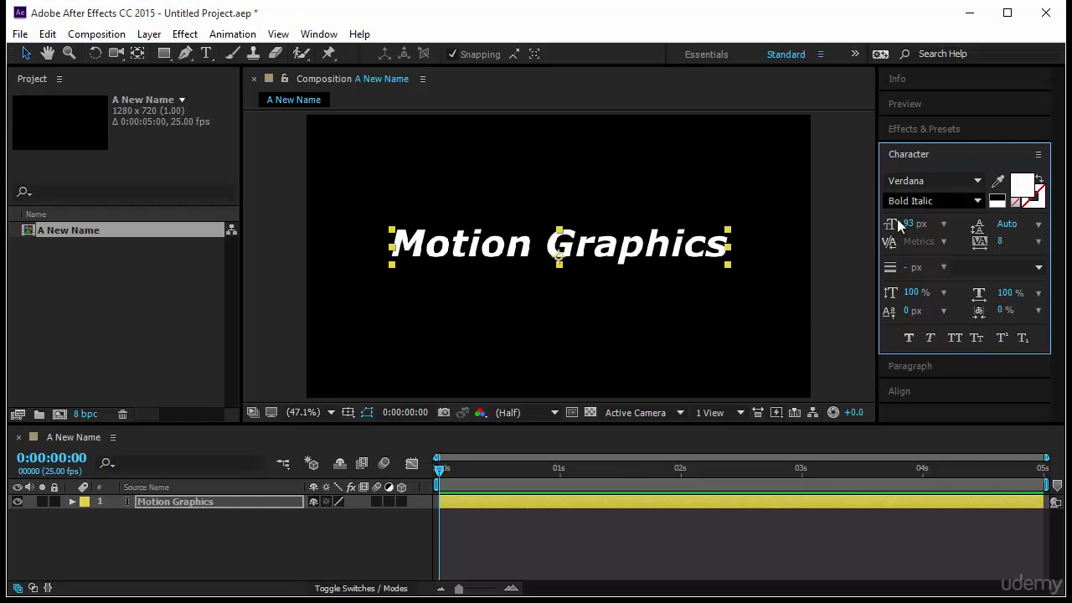
# Step: Select the word "Graphics" in the title, set its fill color to blue 0054FF and its font size to 138 px
pyautogui.doubleClick(590, 253)
pyautogui.moveTo(546, 246); pyautogui.dragTo(727, 252)
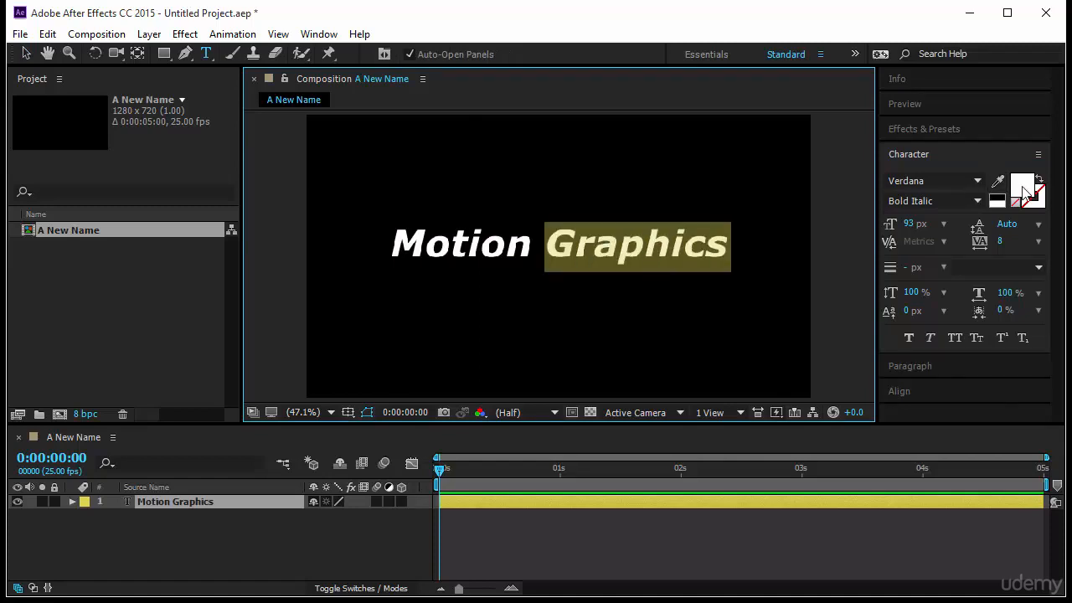
pyautogui.click(1022, 184)
pyautogui.click(273, 367)
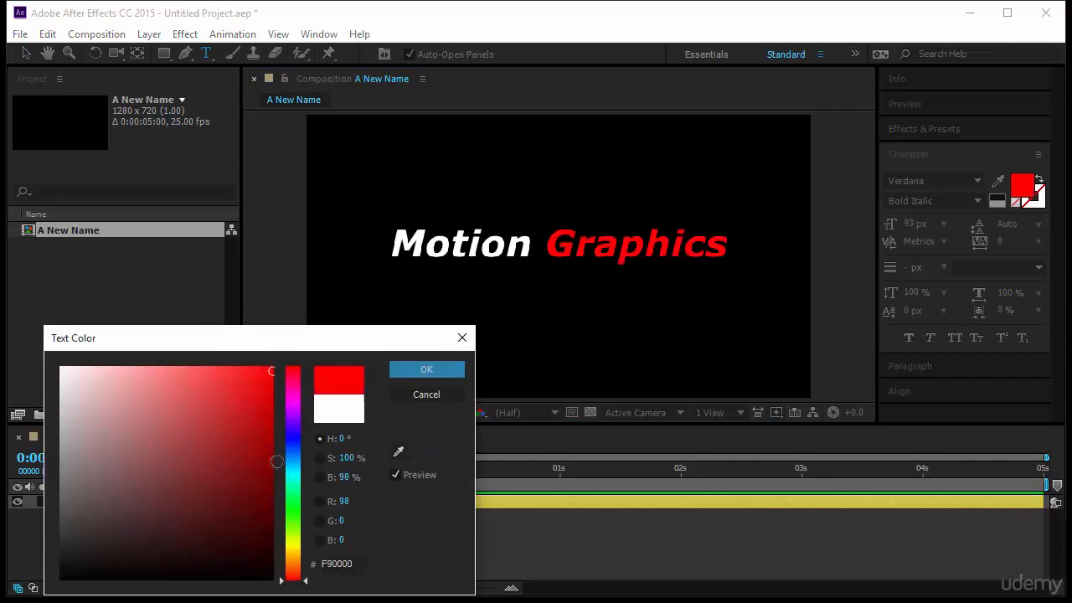
pyautogui.click(272, 496)
pyautogui.click(293, 448)
pyautogui.moveTo(262, 451); pyautogui.dragTo(294, 343)
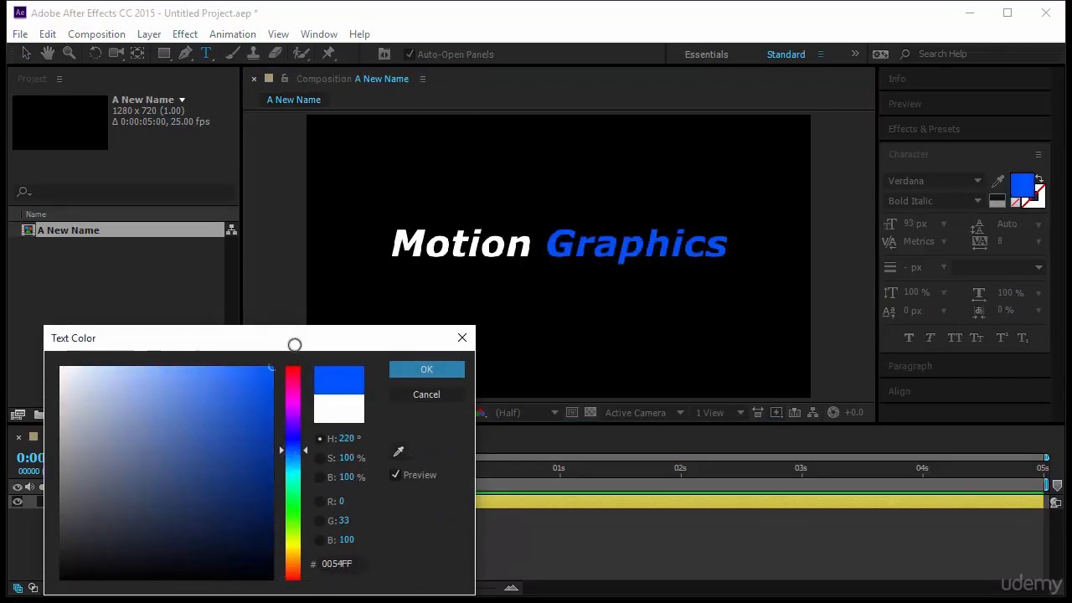
pyautogui.click(410, 369)
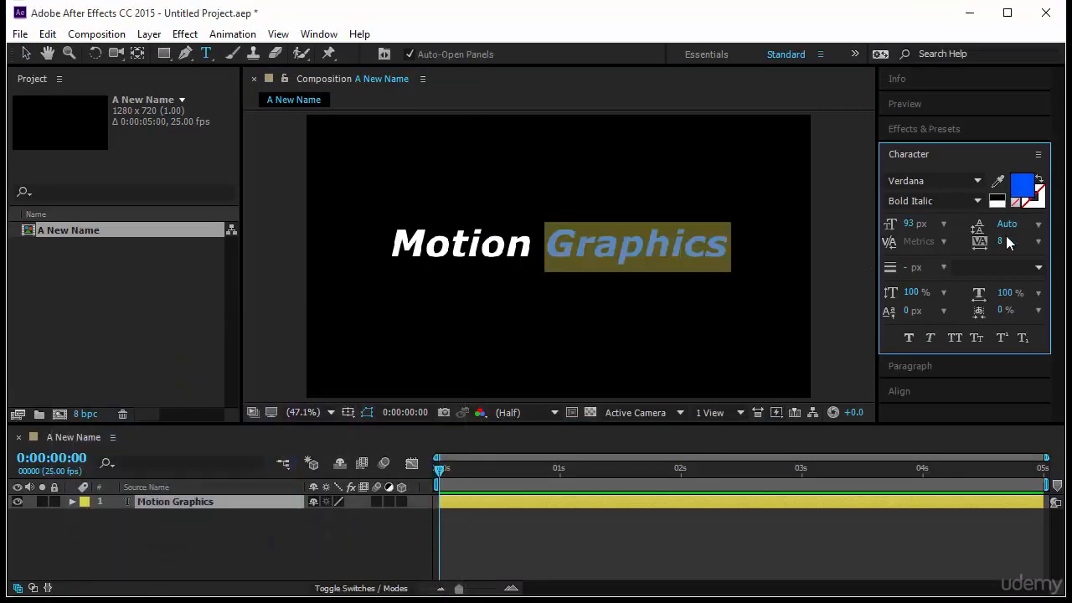
pyautogui.moveTo(911, 225); pyautogui.dragTo(952, 224)
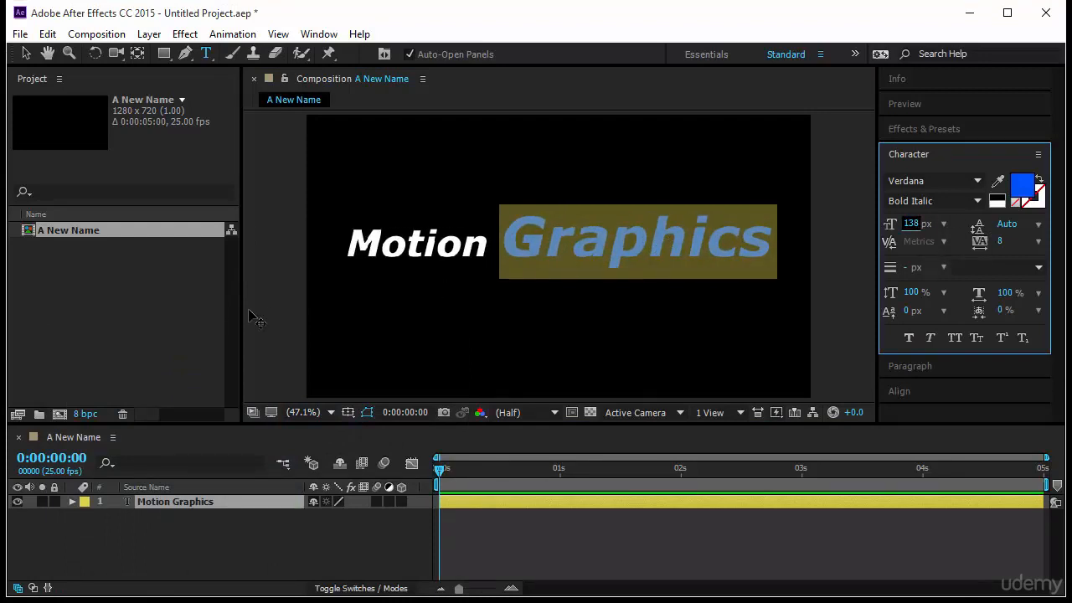
# Step: Select the letter "M" of "Motion", set its font size to 251 px and its tracking to -131
pyautogui.moveTo(331, 252); pyautogui.dragTo(387, 244)
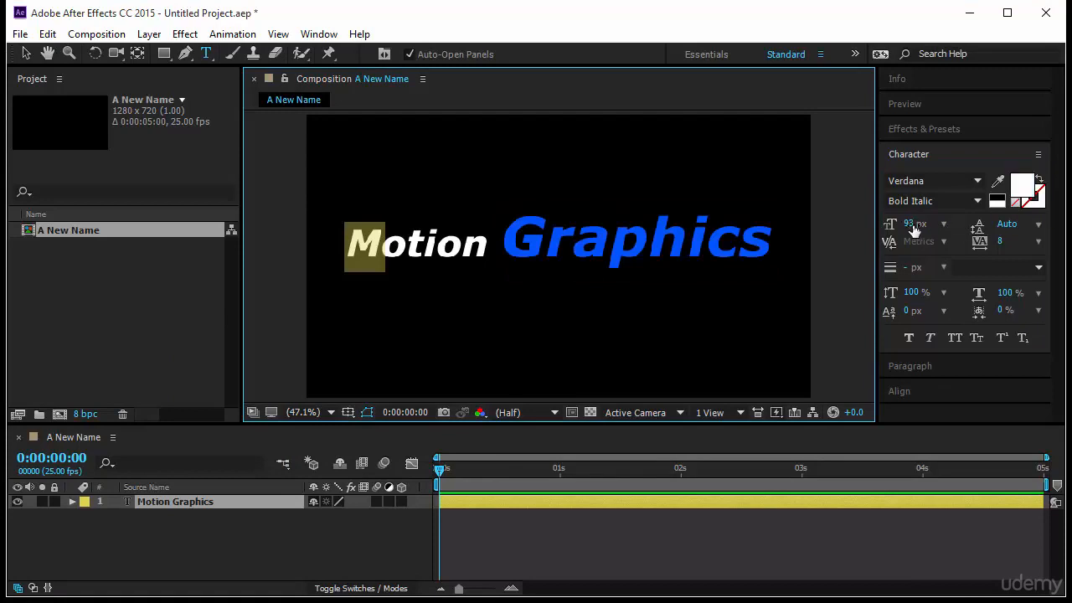
pyautogui.moveTo(912, 224); pyautogui.dragTo(1006, 224)
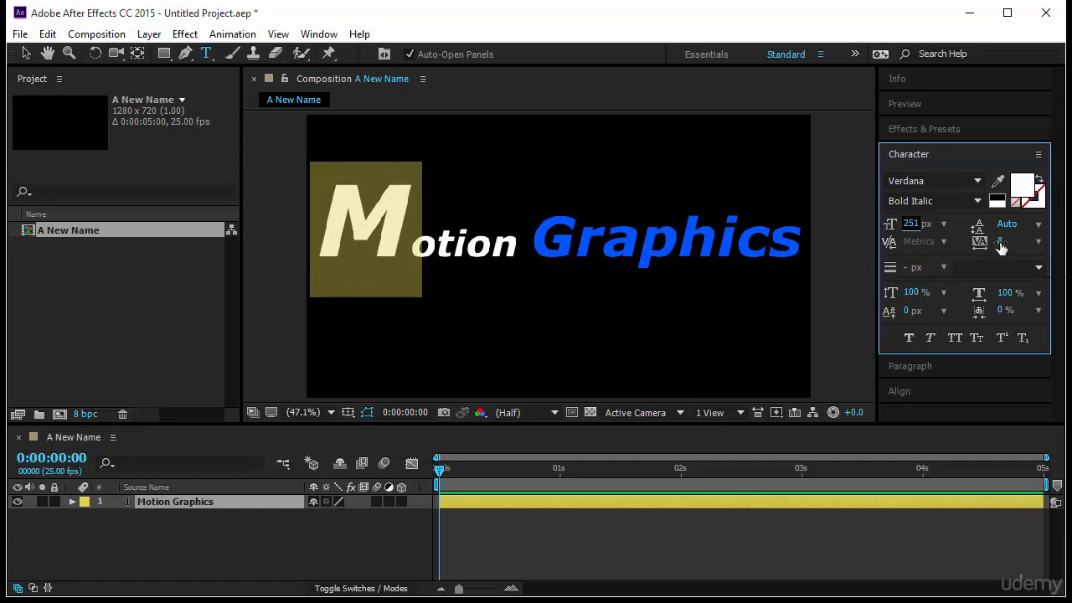
pyautogui.moveTo(1001, 241); pyautogui.dragTo(904, 265)
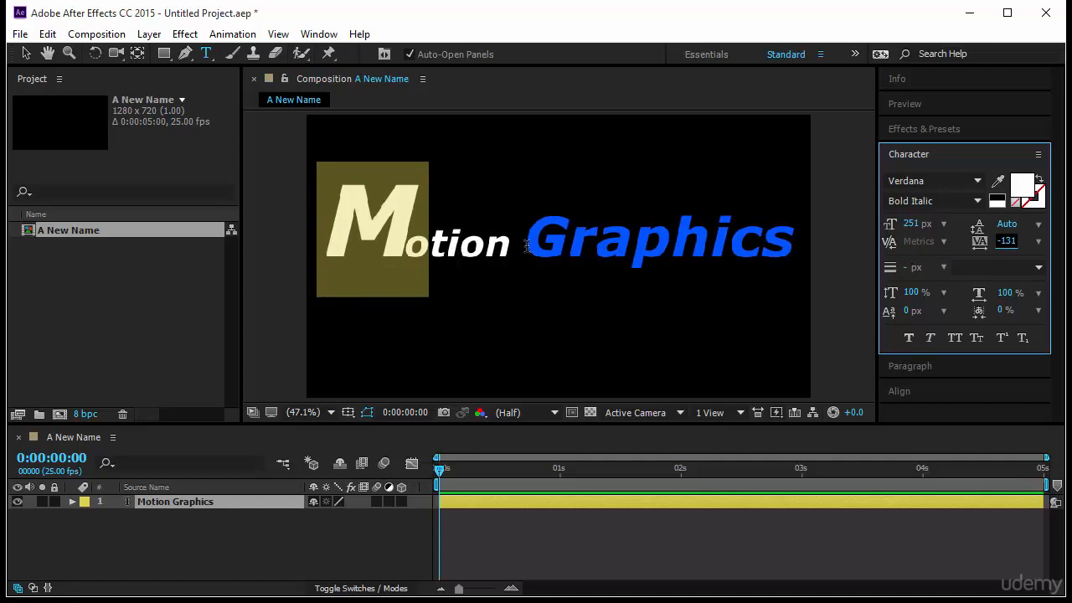
# Step: Select the word "Graphics" in the title and set its tracking to -85
pyautogui.moveTo(527, 245); pyautogui.dragTo(797, 245)
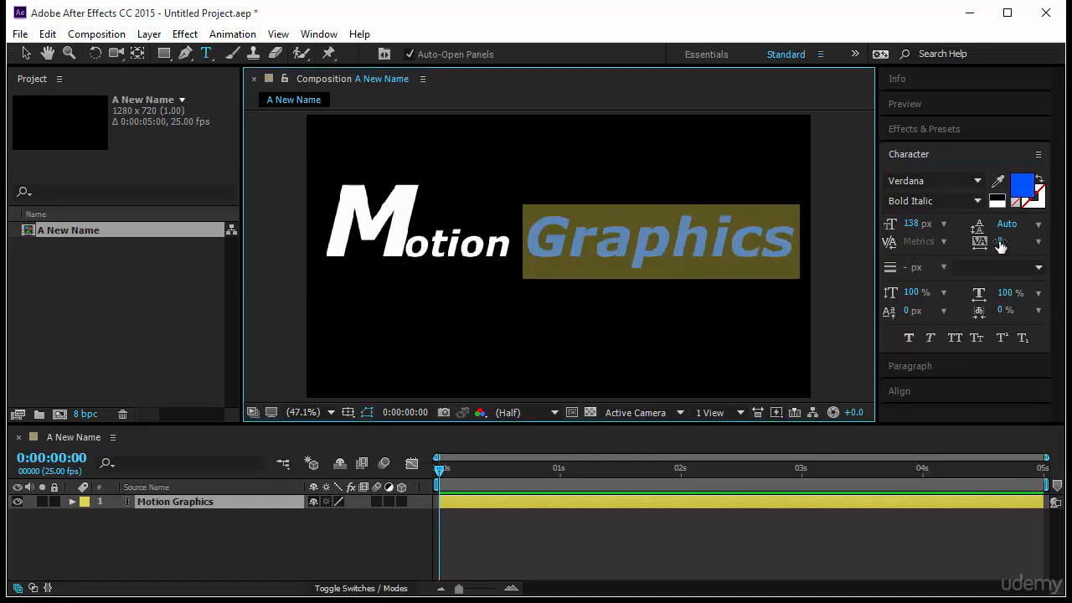
pyautogui.moveTo(1000, 243); pyautogui.dragTo(935, 259)
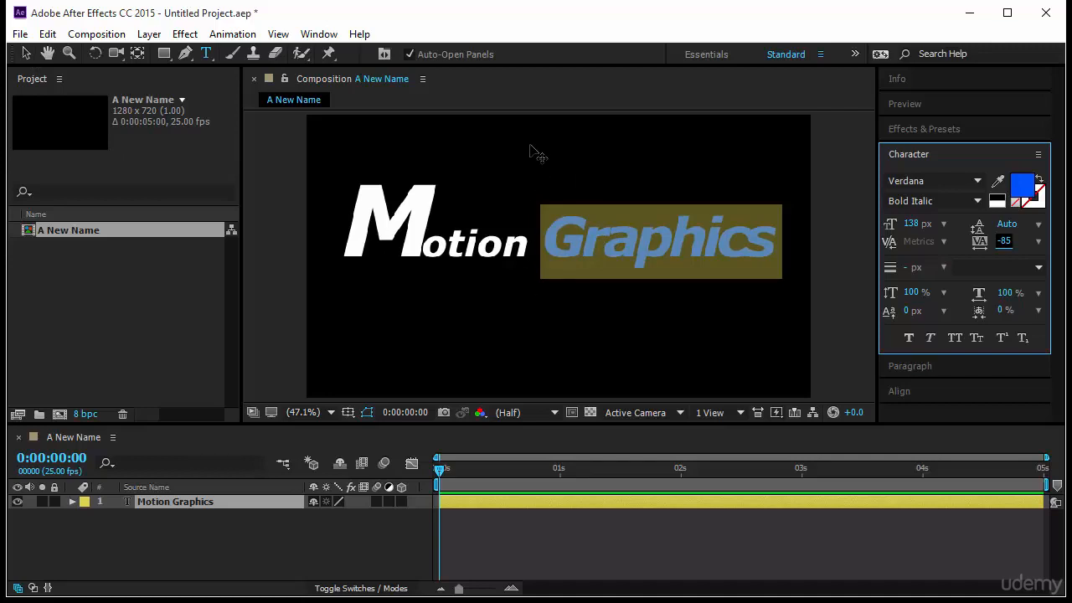
pyautogui.click(506, 244)
pyautogui.hotkey('ctrl', 'z')
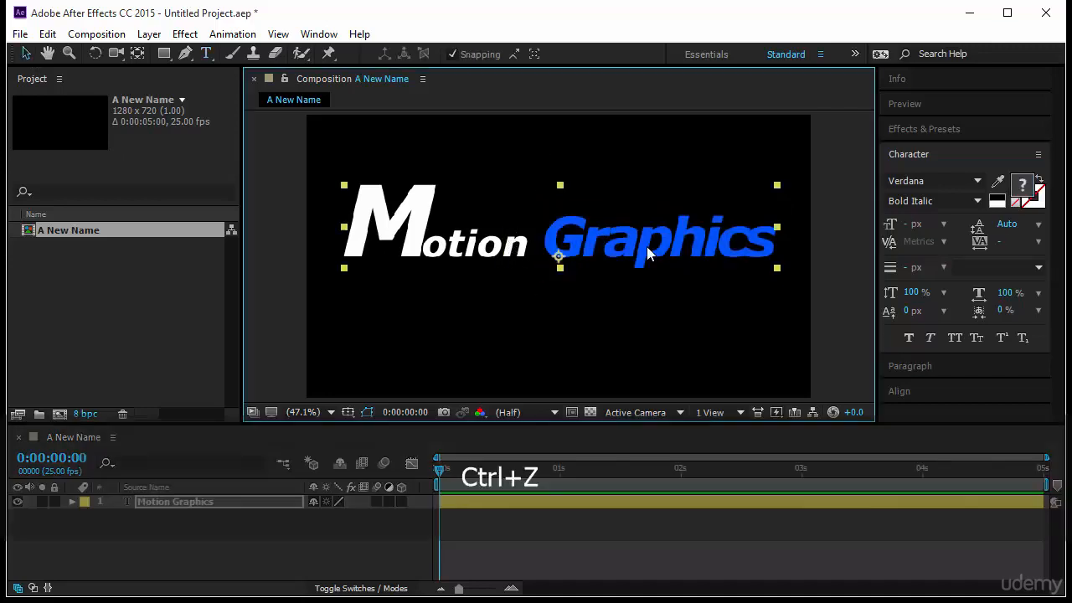
# Step: Move the title slightly lower and replace the space between its words with a line break, putting "Graphics" on a second line
pyautogui.moveTo(648, 246); pyautogui.dragTo(656, 274)
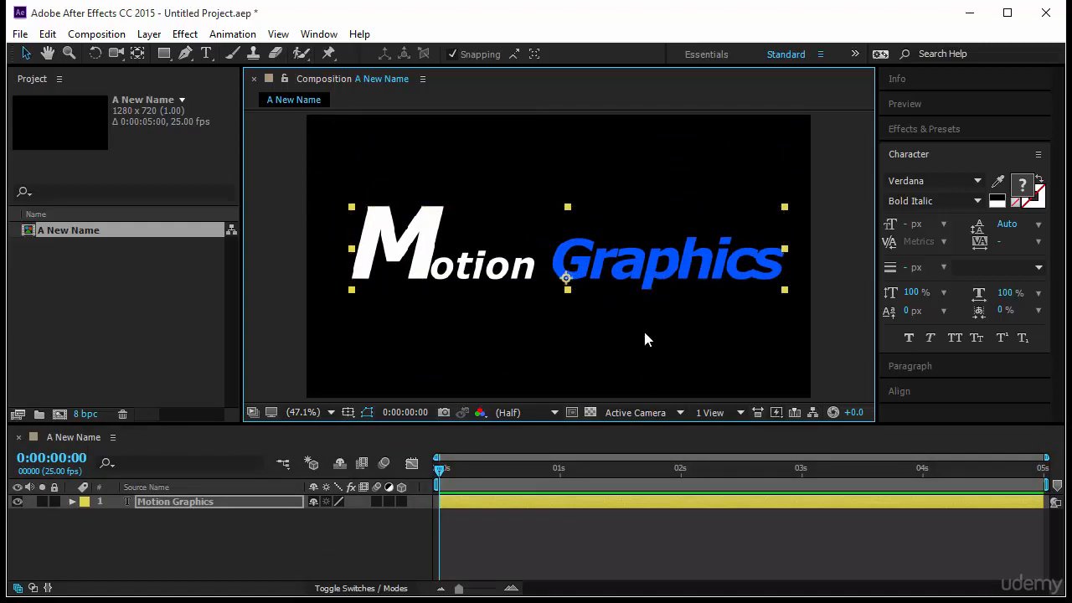
pyautogui.doubleClick(632, 276)
pyautogui.click(554, 264)
pyautogui.press('BackSpace')
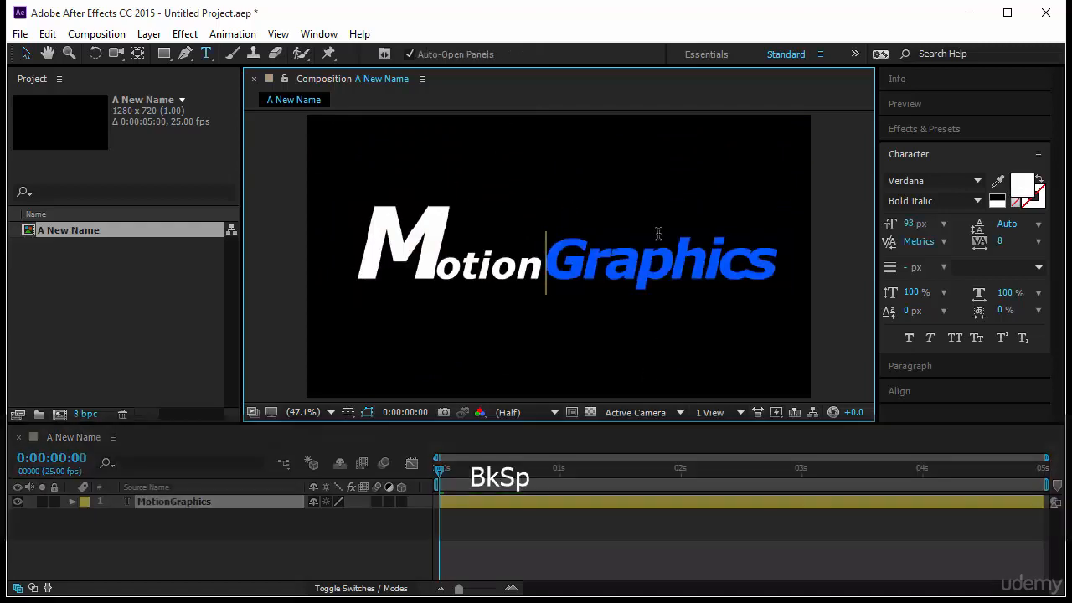
pyautogui.press('Return')
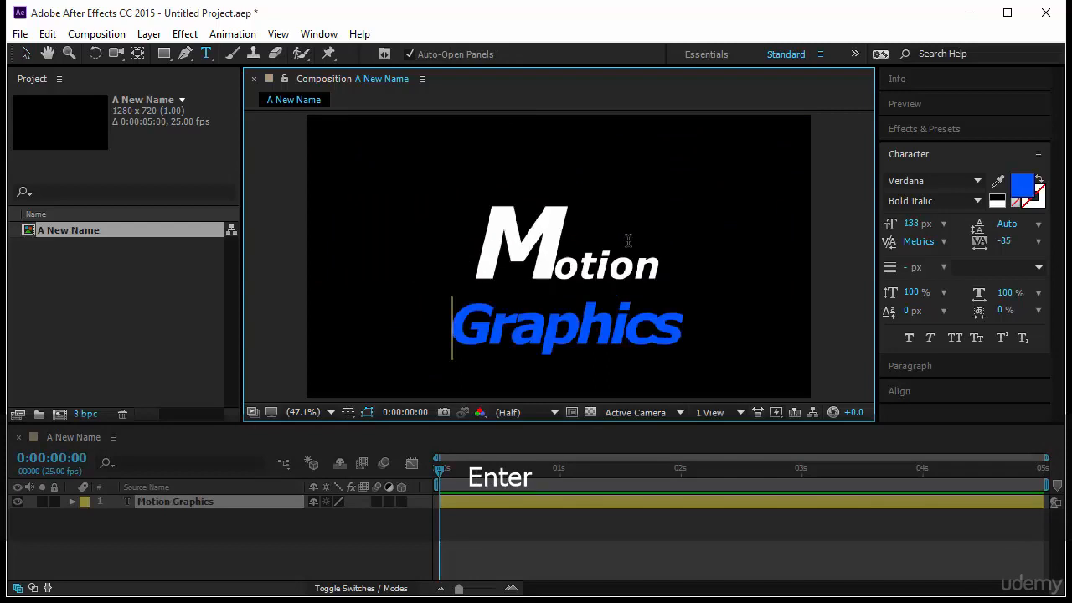
# Step: Select the whole two-line title and left-align its paragraph text
pyautogui.hotkey('ctrl', 'a')
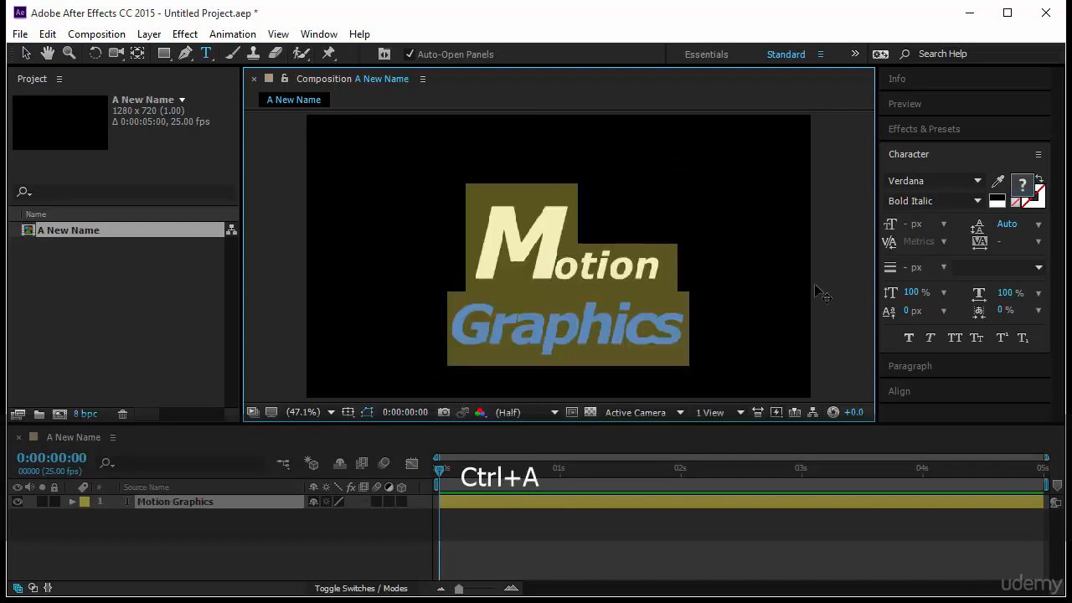
pyautogui.click(926, 156)
pyautogui.click(912, 180)
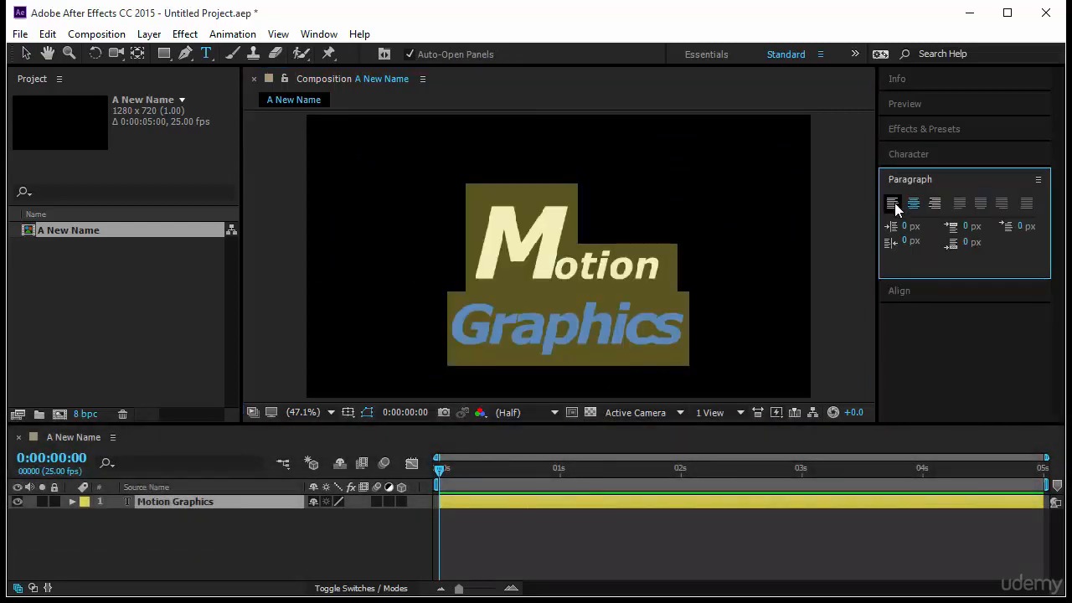
pyautogui.click(892, 204)
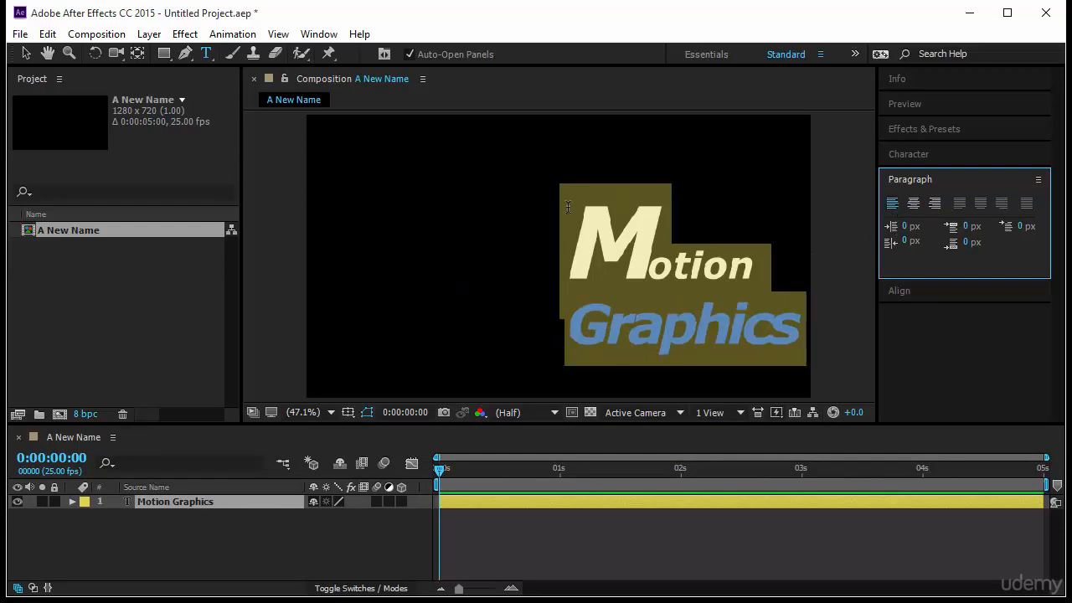
# Step: Move the title toward the upper-left area of the composition frame and set its leading to 113 px
pyautogui.click(26, 53)
pyautogui.moveTo(606, 254); pyautogui.dragTo(367, 212)
pyautogui.click(915, 154)
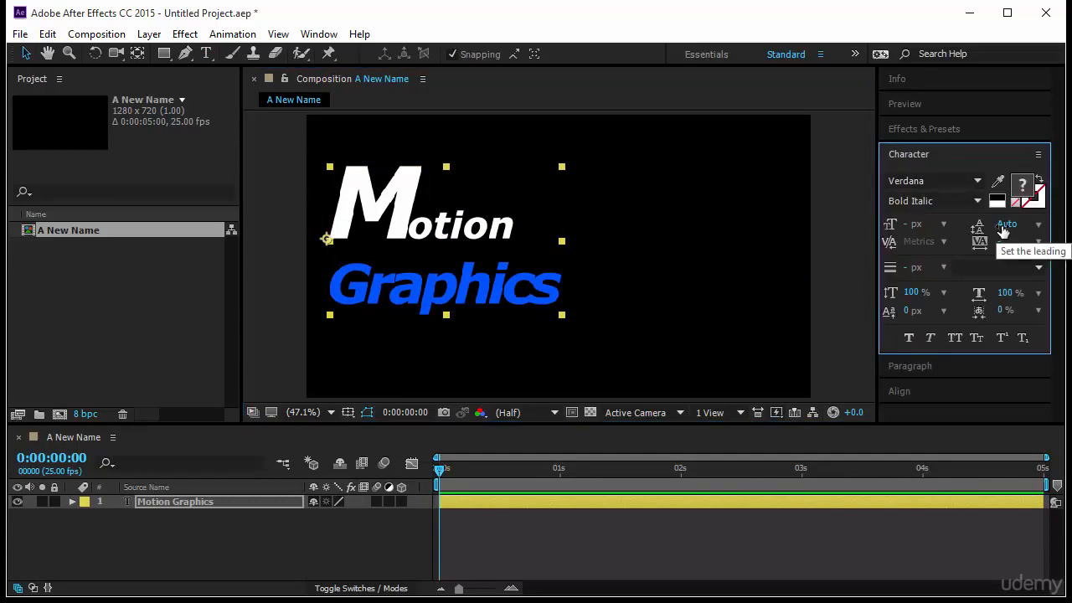
pyautogui.moveTo(1005, 224); pyautogui.dragTo(1068, 227)
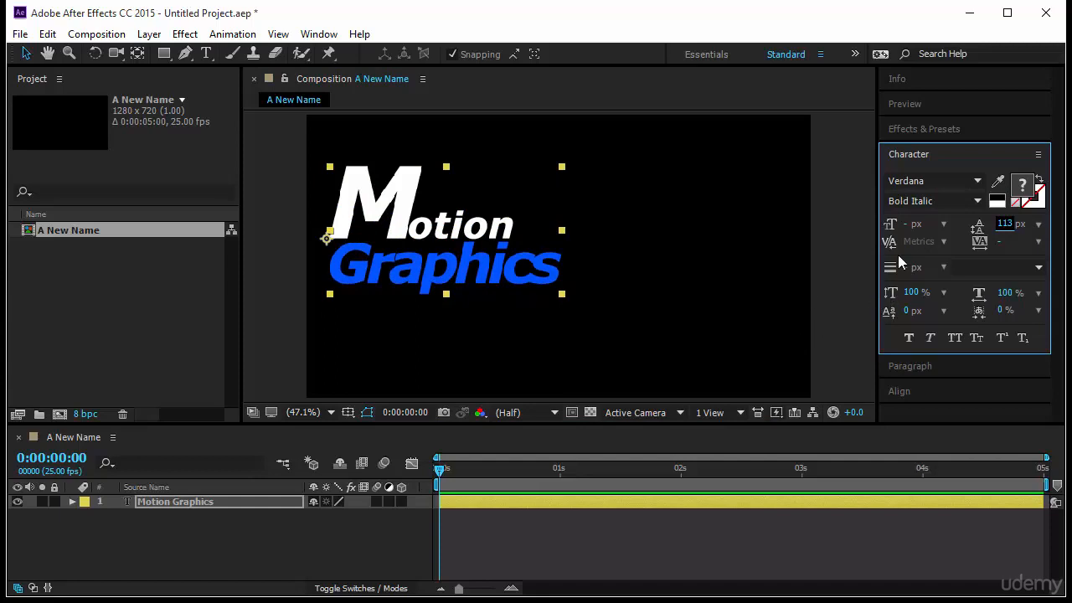
# Step: Give the word "Graphics" a white stroke 4 px wide and move the title slightly inward from the frame's left edge
pyautogui.doubleClick(394, 279)
pyautogui.doubleClick(331, 270)
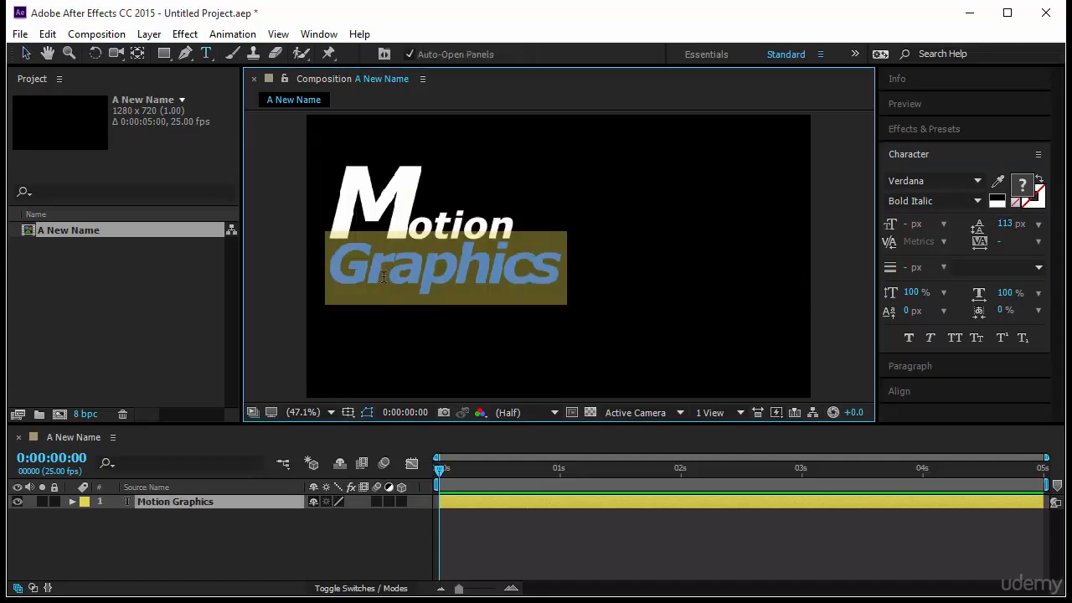
pyautogui.click(330, 269)
pyautogui.keyDown('shift'); pyautogui.click(609, 257); pyautogui.keyUp('shift')
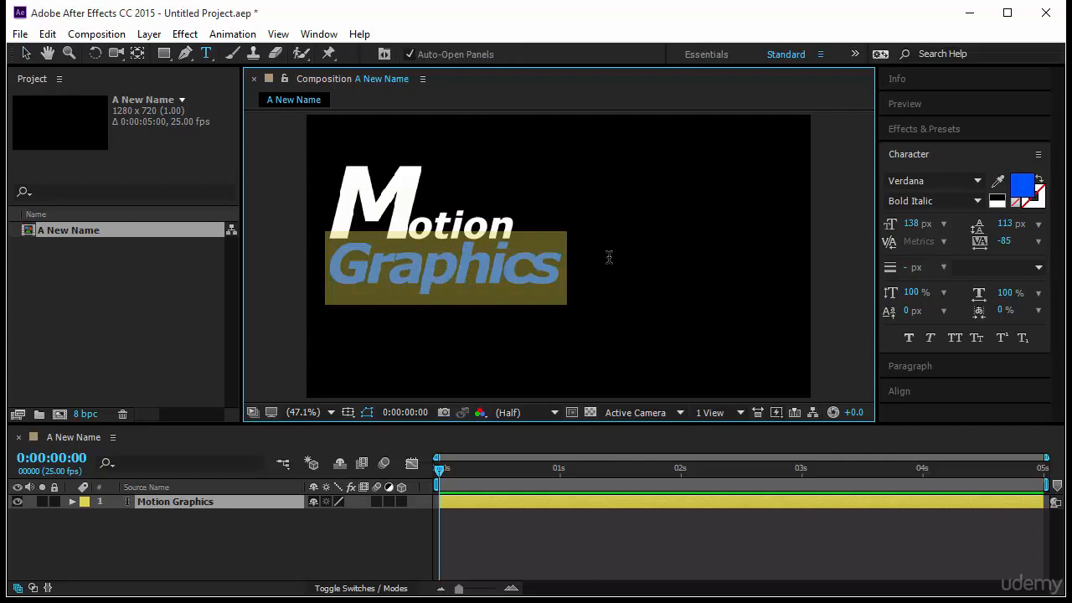
pyautogui.click(1038, 203)
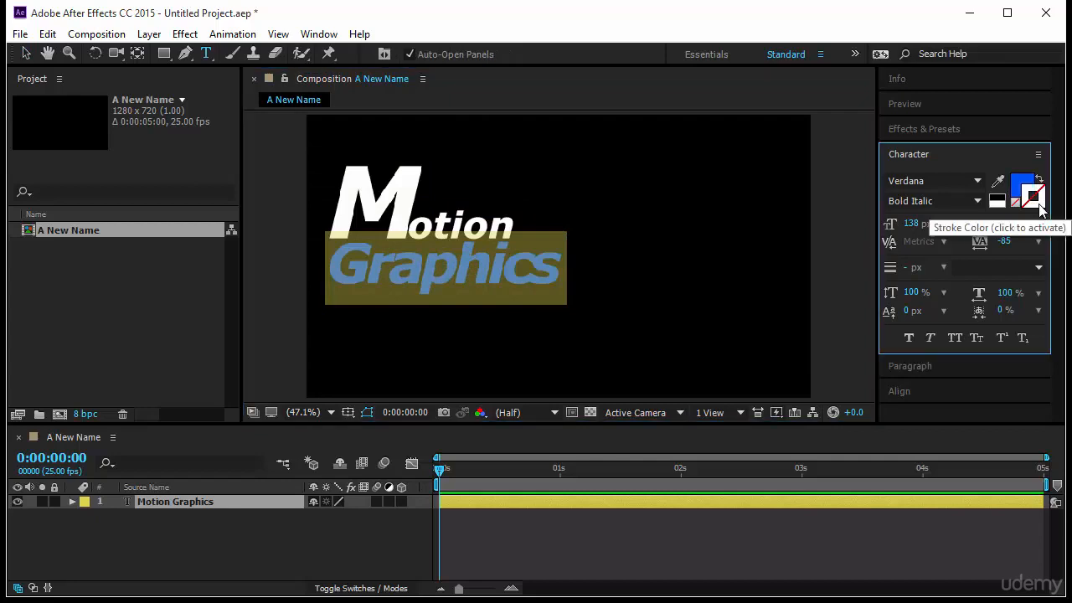
pyautogui.click(999, 198)
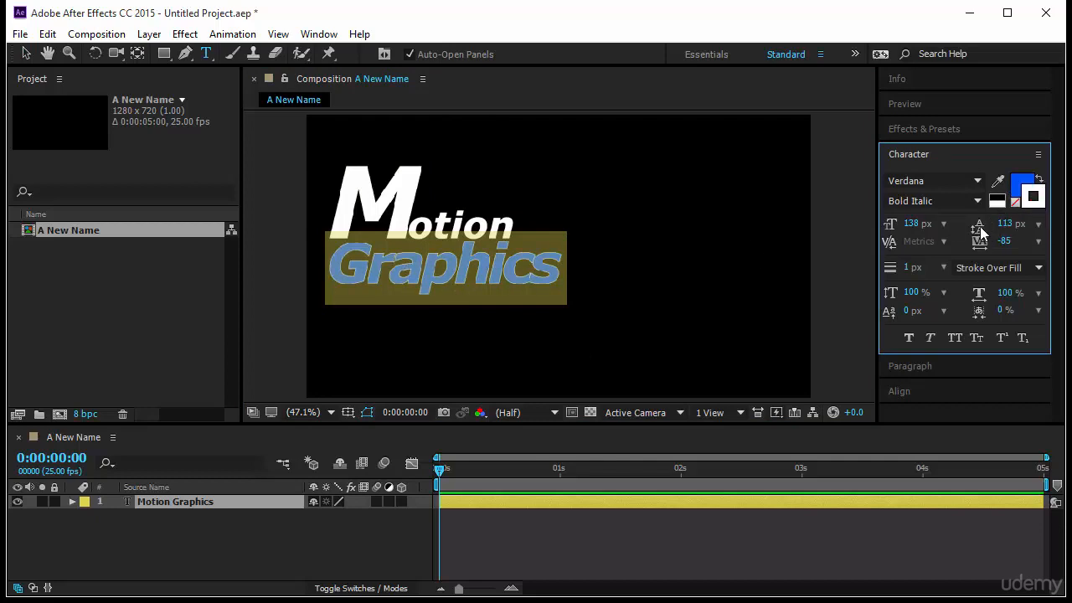
pyautogui.moveTo(911, 269)
pyautogui.mouseDown()
pyautogui.moveTo(938, 270)
pyautogui.moveTo(910, 270)
pyautogui.mouseUp()
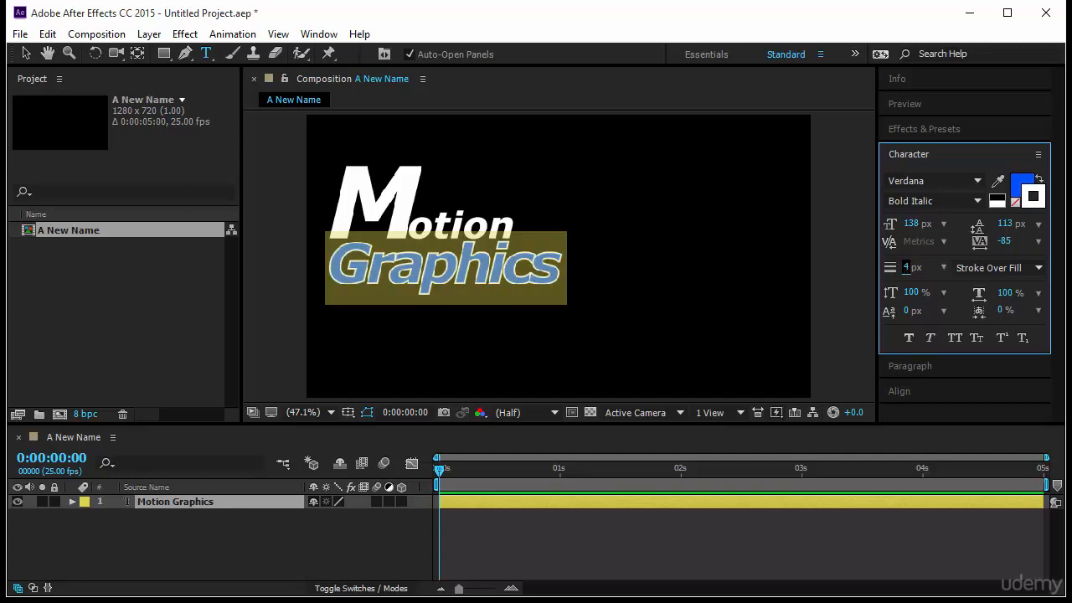
pyautogui.click(26, 53)
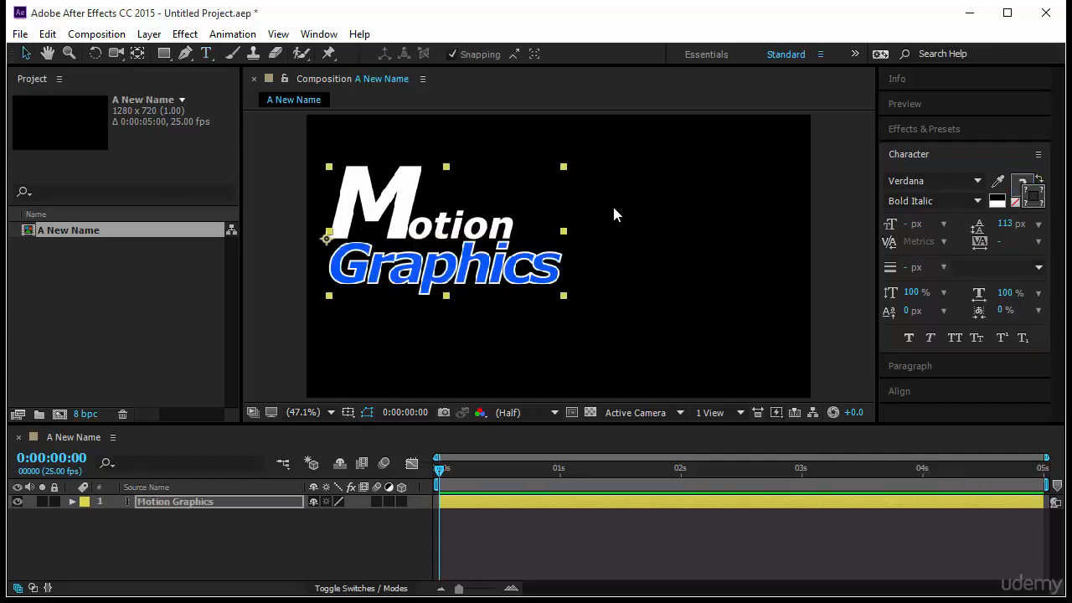
pyautogui.moveTo(529, 268)
pyautogui.mouseDown()
pyautogui.moveTo(573, 269)
pyautogui.moveTo(549, 275)
pyautogui.mouseUp()
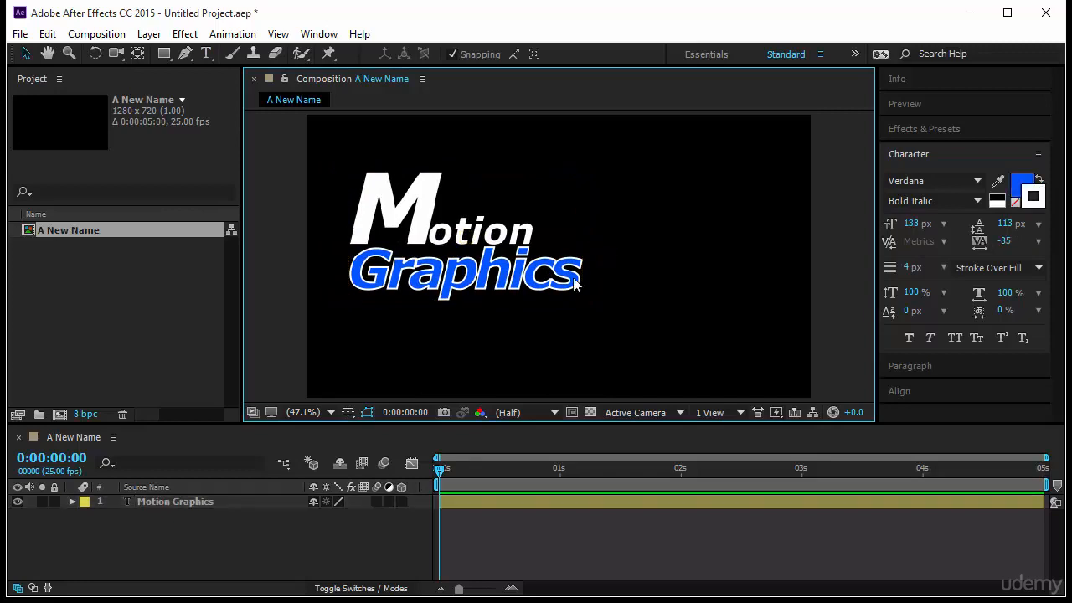
# Step: Select the final letter "s" of "Graphics" and set its tracking to 12
pyautogui.hotkey('ctrl', 'z')
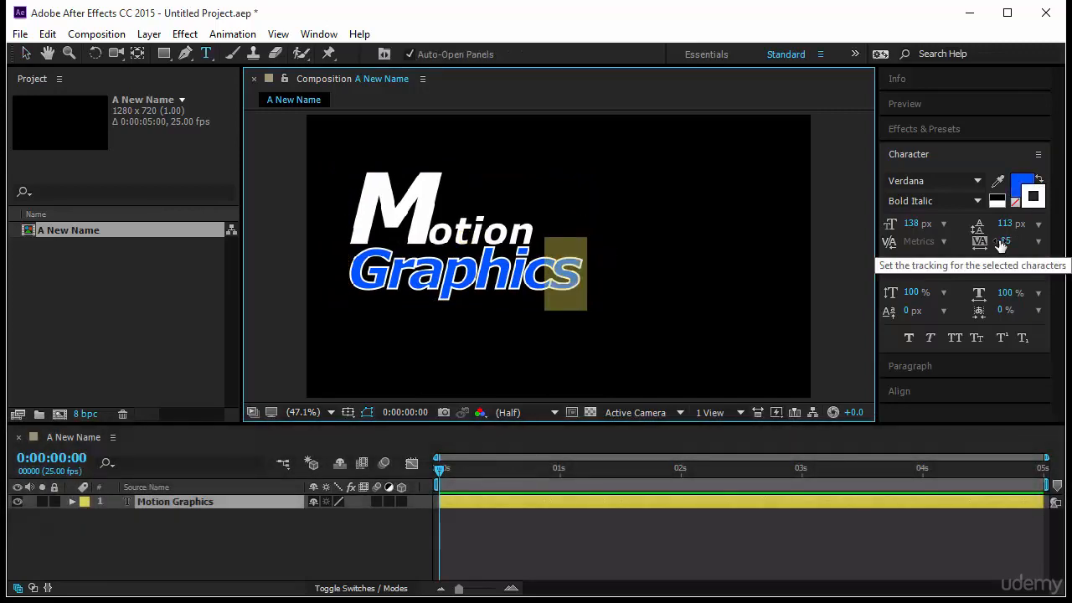
pyautogui.click(1002, 241)
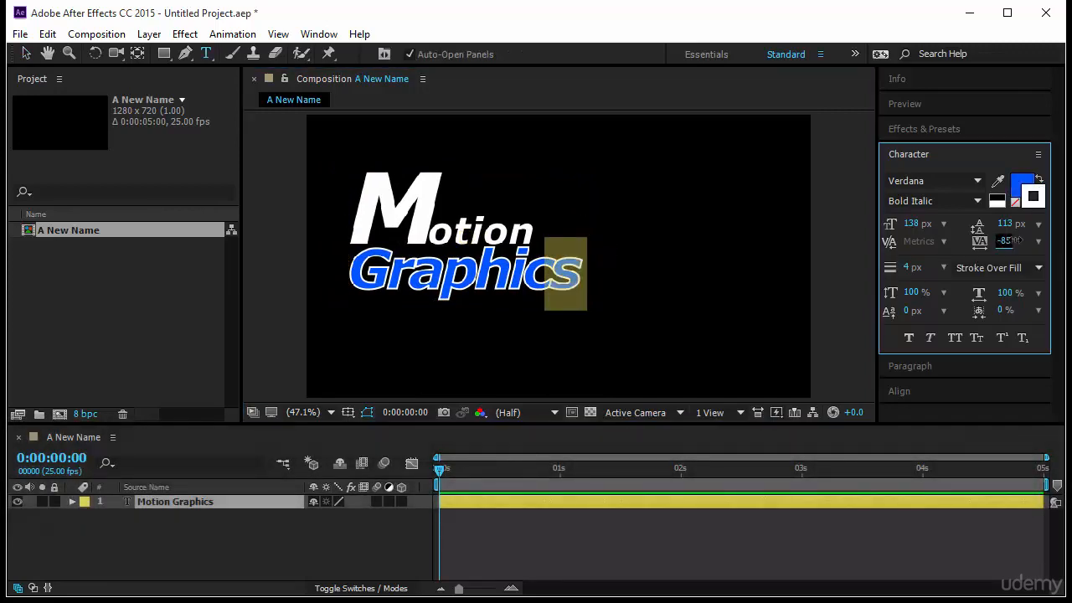
pyautogui.write('12')
pyautogui.hotkey('ctrl', 'z')
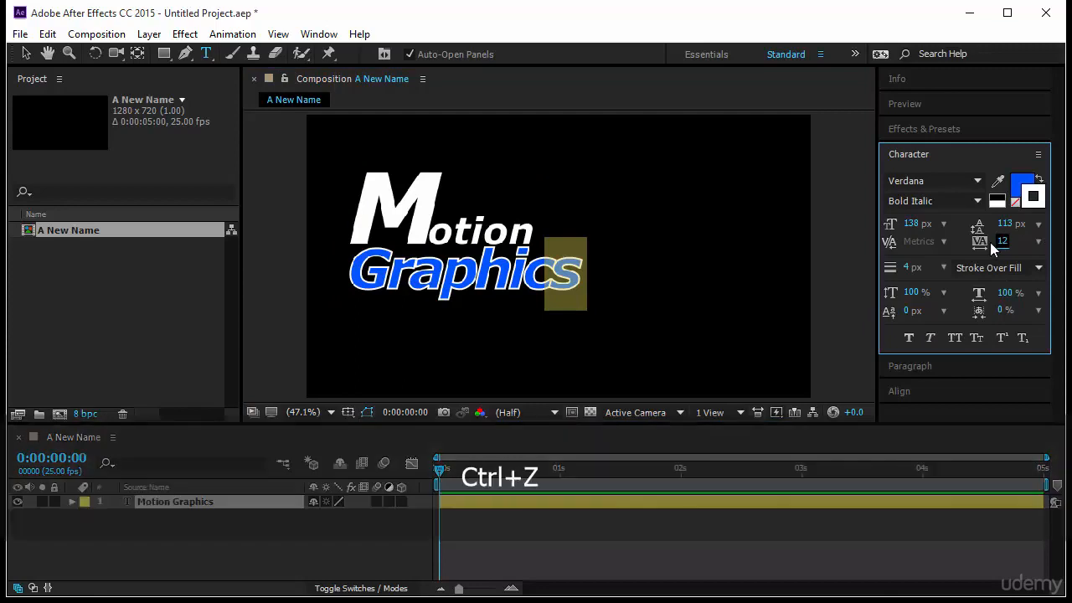
# Step: Move the title into the upper-left corner of the composition frame and deselect the layer
pyautogui.click(26, 53)
pyautogui.click(561, 273)
pyautogui.moveTo(563, 273); pyautogui.dragTo(578, 197)
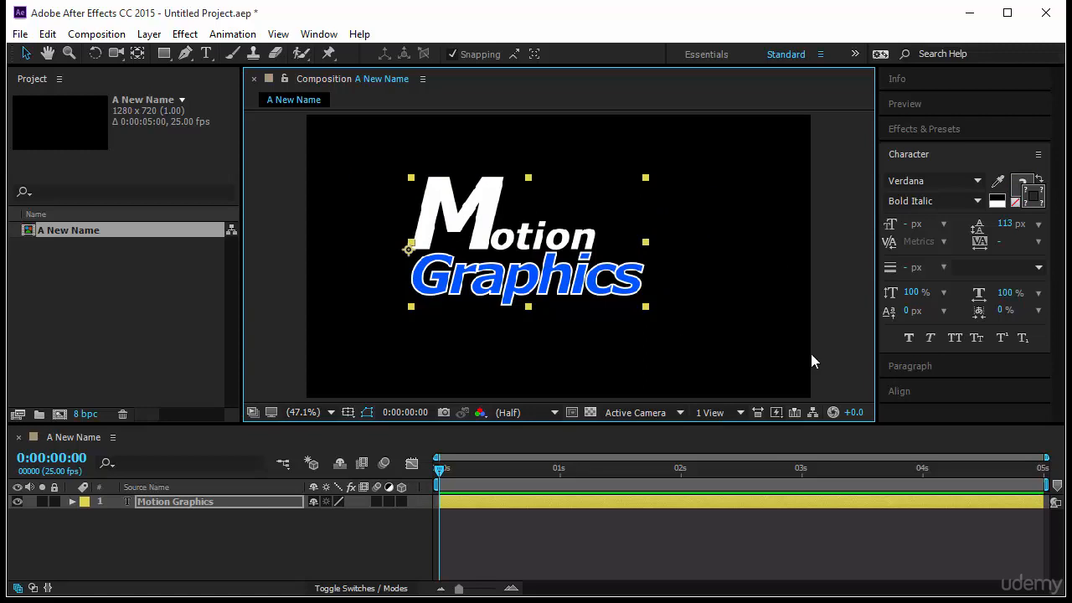
pyautogui.click(948, 369)
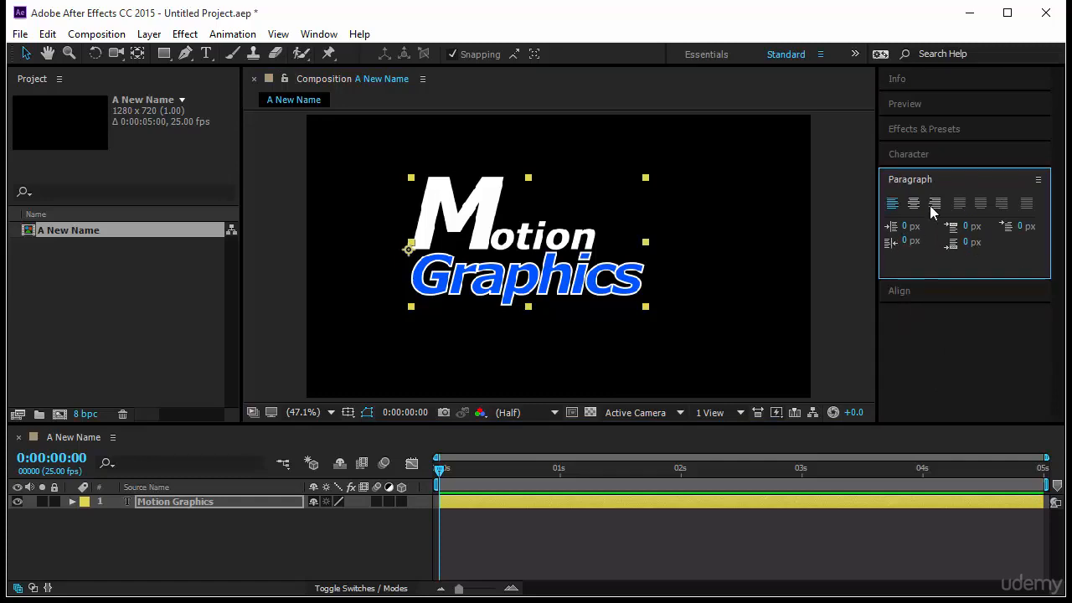
pyautogui.click(759, 221)
pyautogui.moveTo(603, 282); pyautogui.dragTo(504, 230)
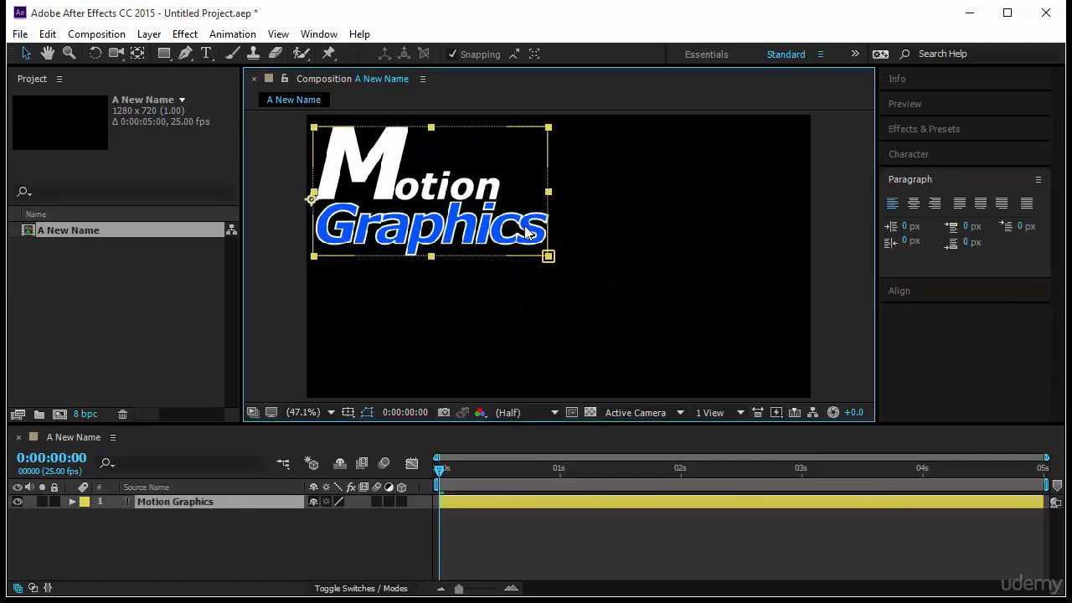
pyautogui.click(624, 286)
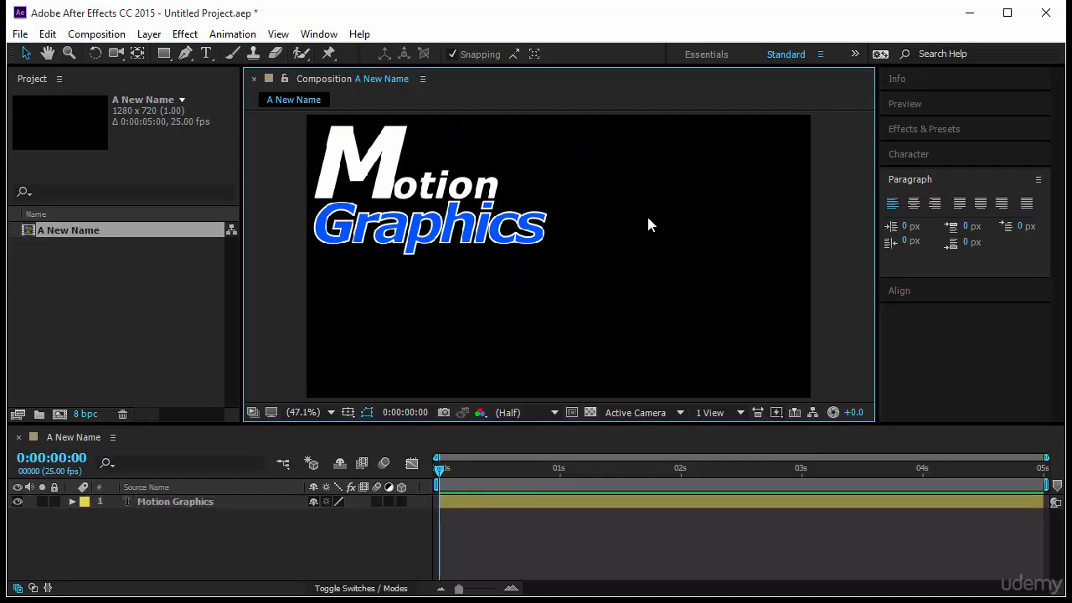
# Step: Draw a paragraph text box in the right part of the composition frame and enter "Paragrpah text here"
pyautogui.click(207, 53)
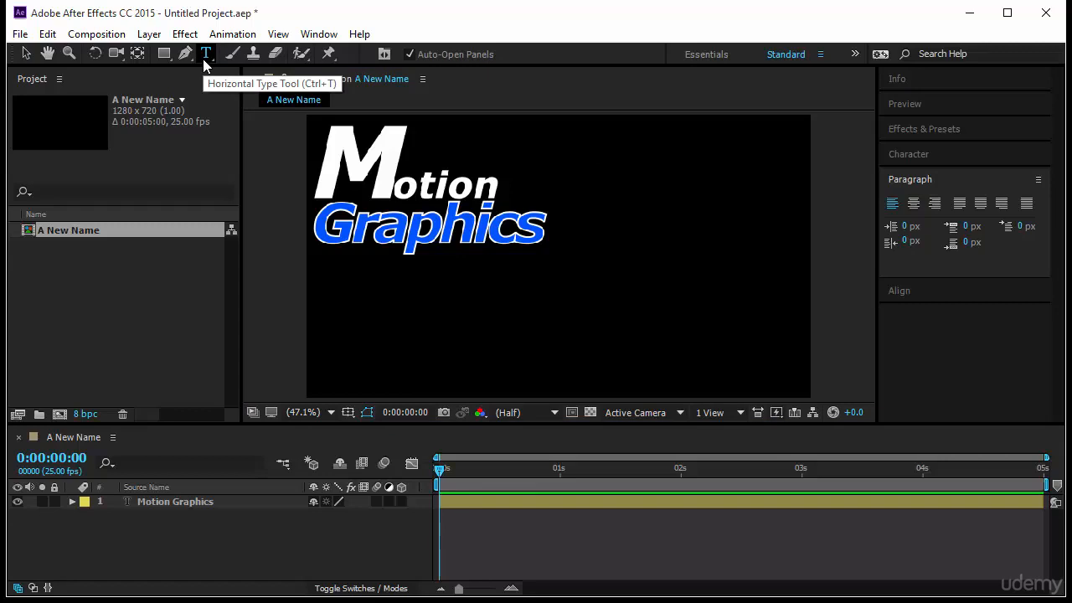
pyautogui.moveTo(589, 152); pyautogui.dragTo(819, 393)
pyautogui.write('P')
pyautogui.press('BackSpace')
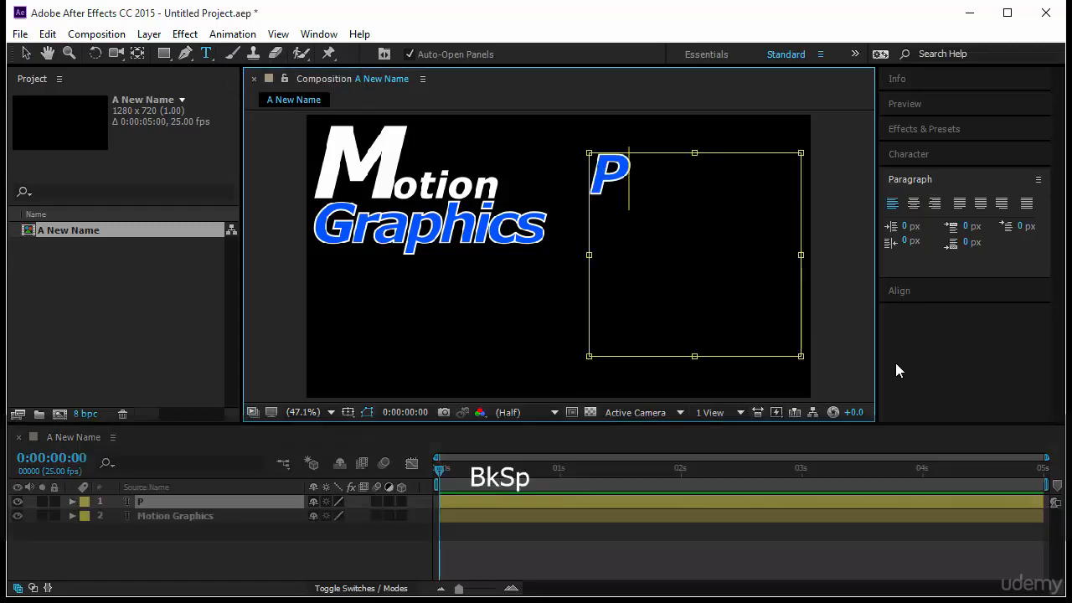
pyautogui.write('Para')
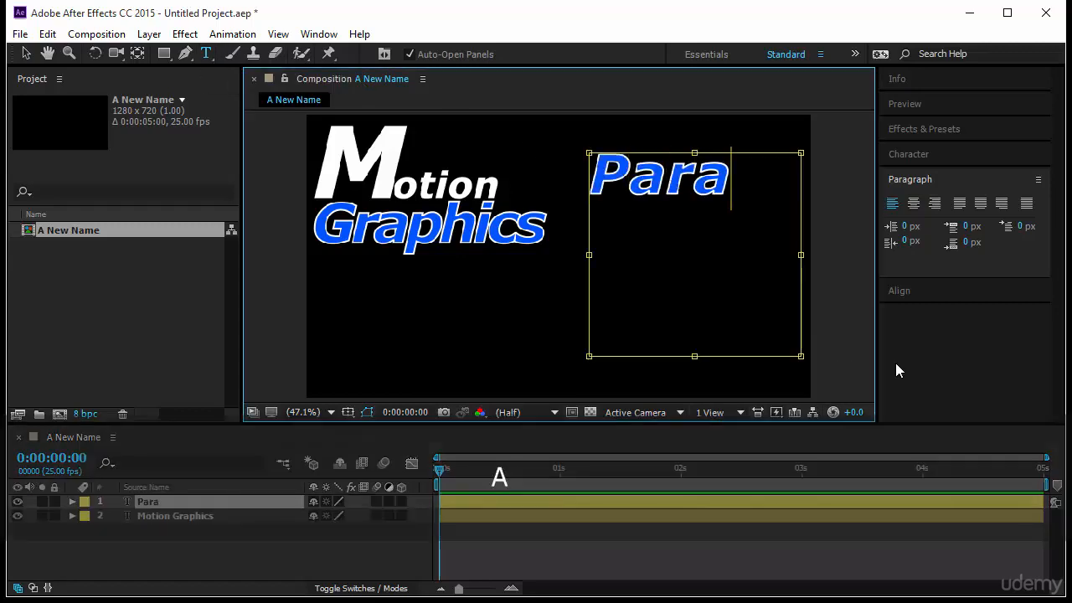
pyautogui.write('grpah text here')
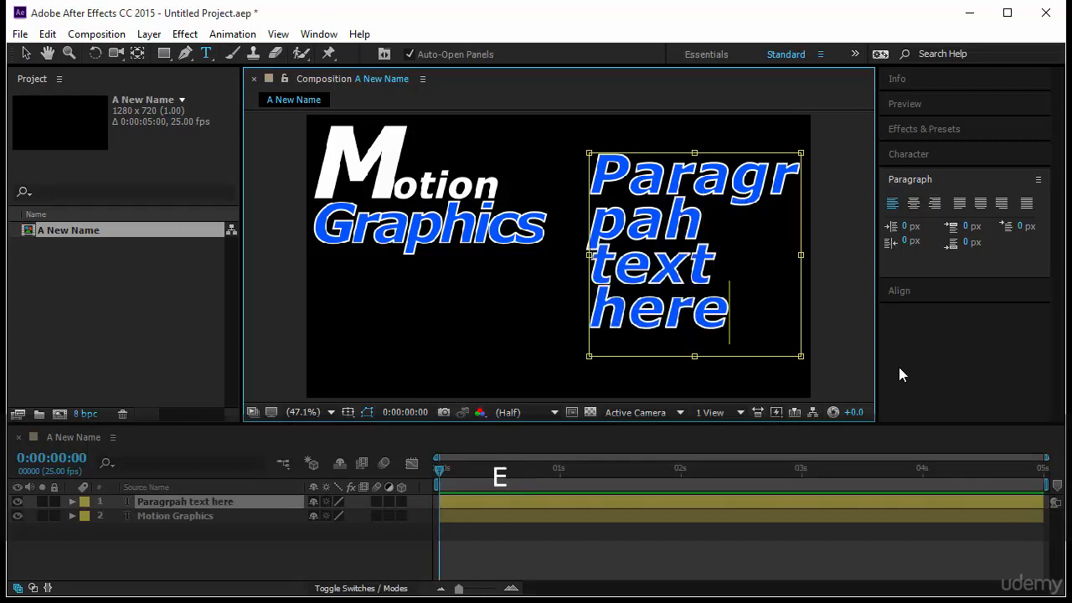
pyautogui.click(26, 54)
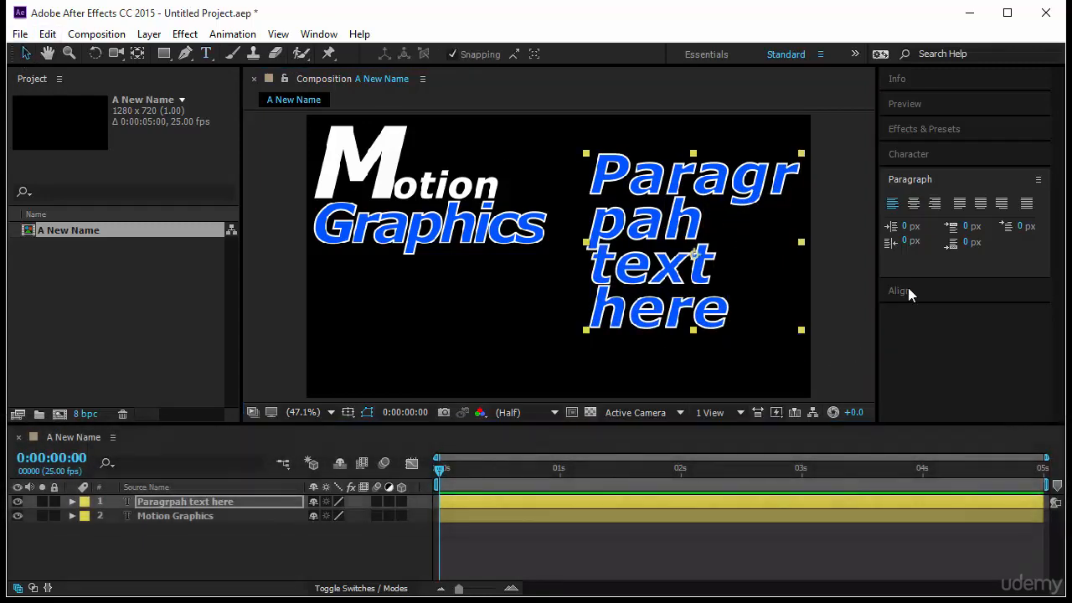
# Step: Select all of the paragraph text and set its font size to 87 px
pyautogui.doubleClick(685, 306)
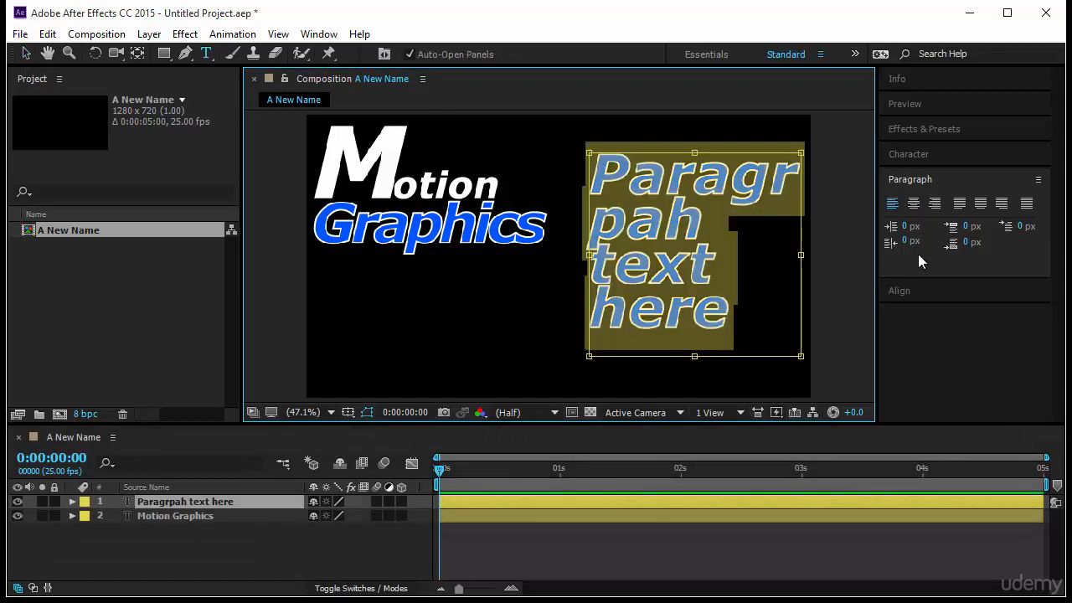
pyautogui.click(908, 154)
pyautogui.click(916, 224)
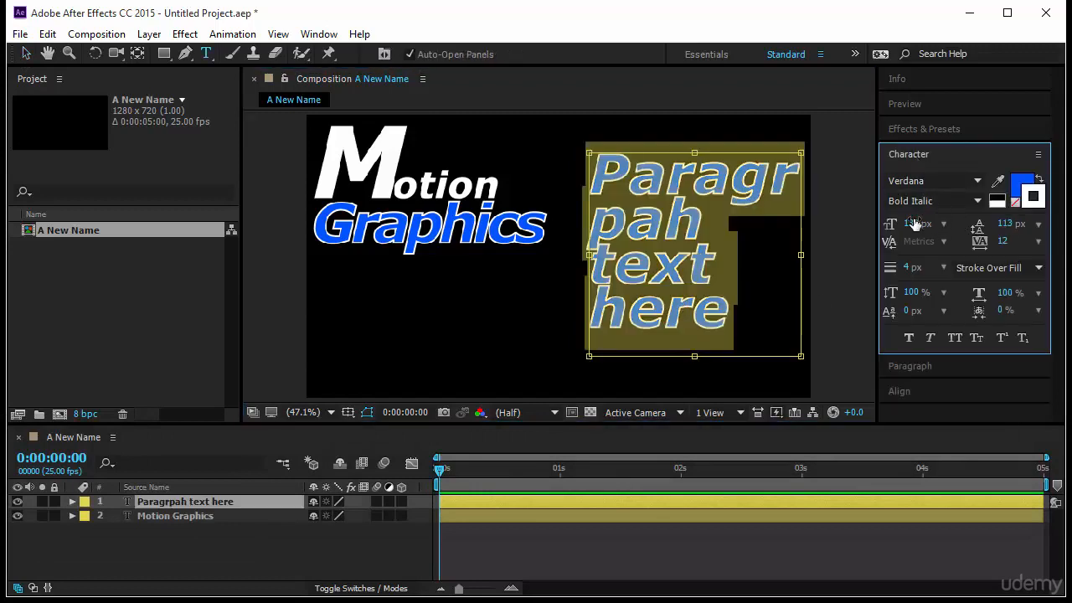
pyautogui.write('94')
pyautogui.press('Return')
pyautogui.write('87')
pyautogui.press('Return')
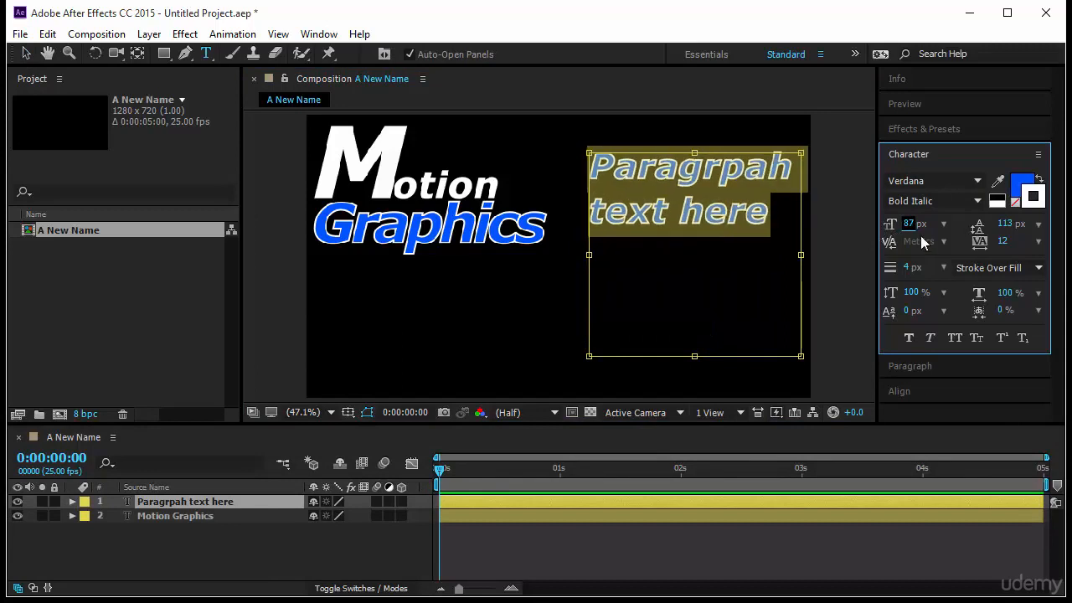
# Step: Set the paragraph text's leading to 122 px
pyautogui.click(1005, 224)
pyautogui.press('Up')
pyautogui.press('Up')
pyautogui.press('Up')
pyautogui.press('Up')
pyautogui.press('Up')
pyautogui.press('Up')
pyautogui.press('Up')
pyautogui.press('Up')
pyautogui.press('Up')
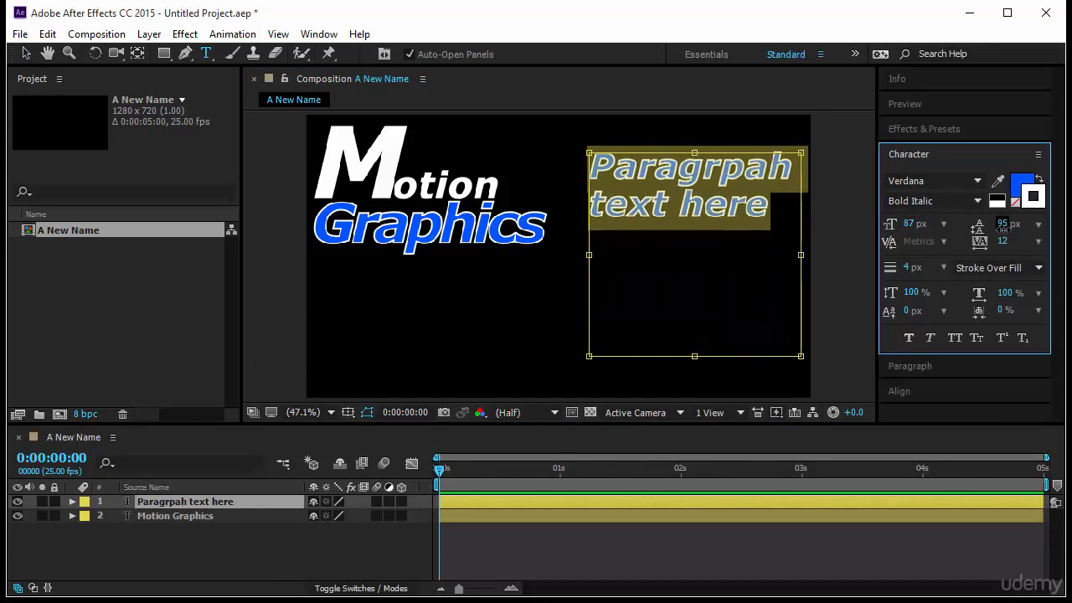
# Step: Insert an "a" after "Paragr" in the paragraph text so the word reads "Paragrapah"
pyautogui.doubleClick(722, 171)
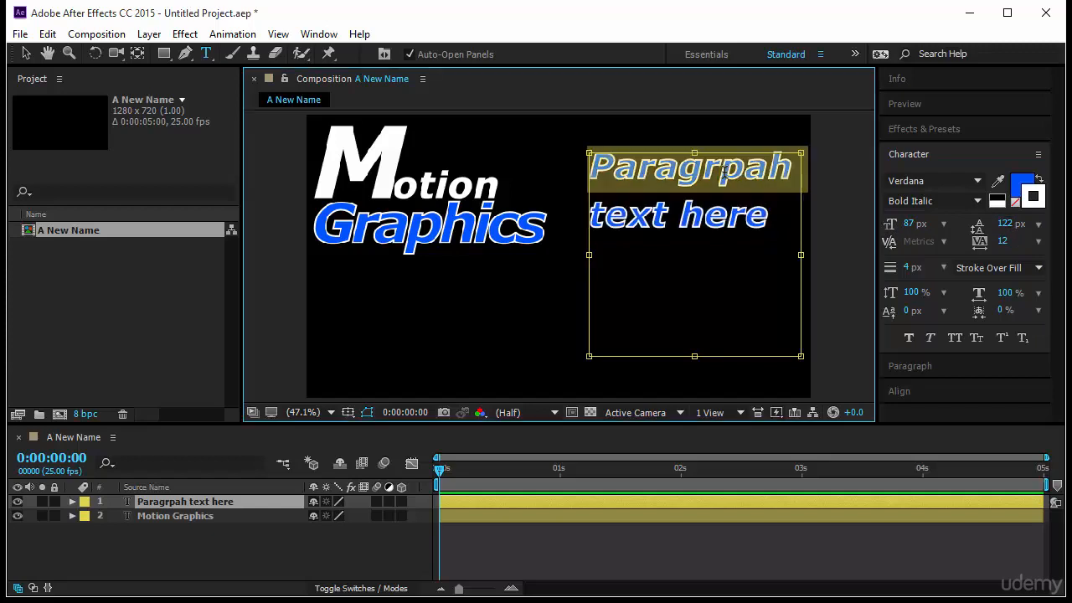
pyautogui.click(722, 176)
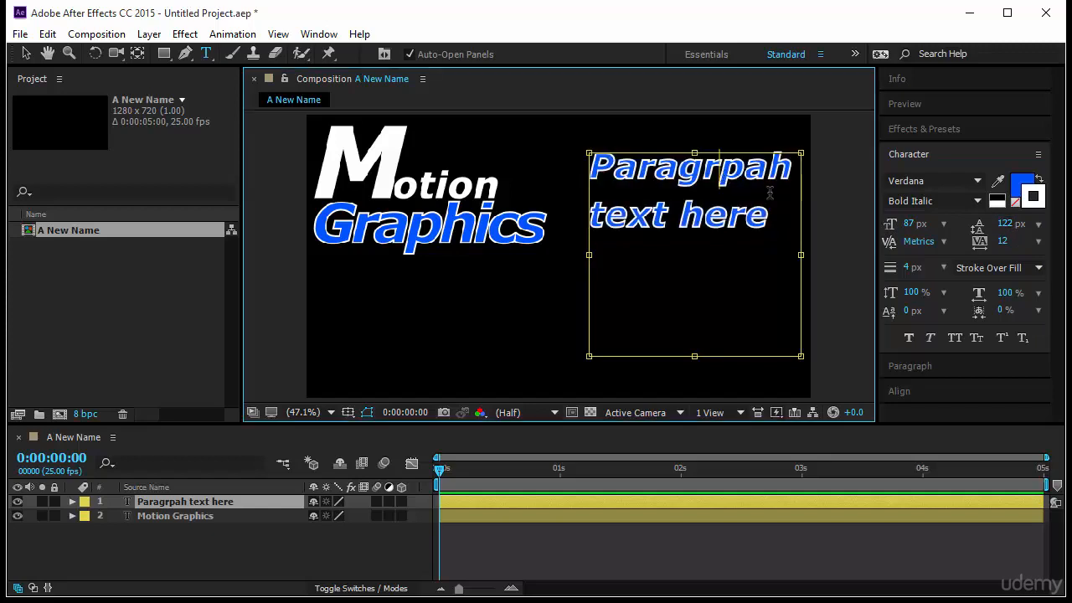
pyautogui.write('a')
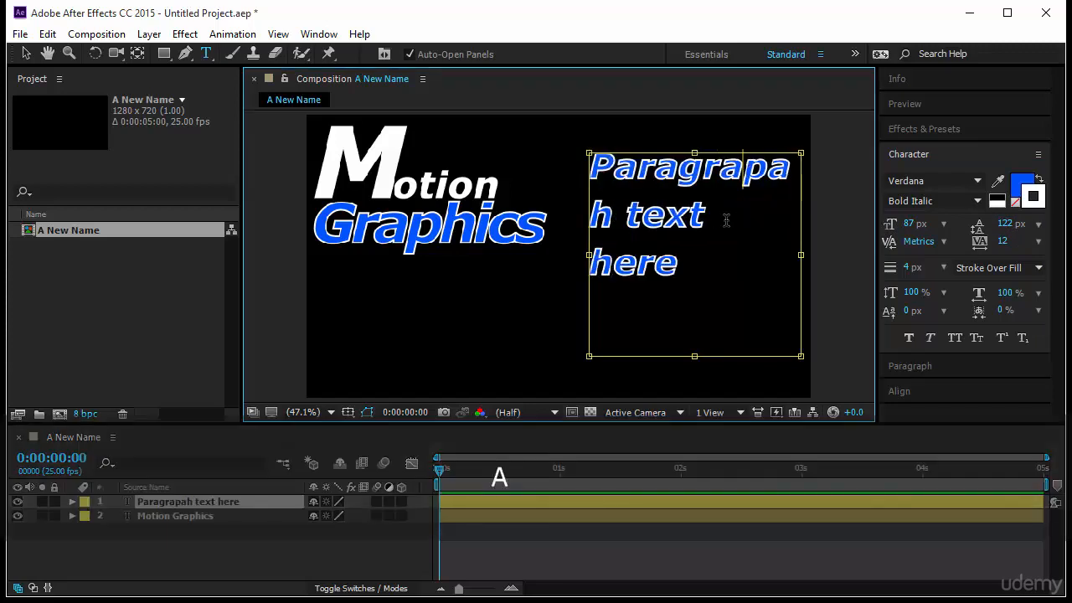
# Step: Resize the paragraph text box wider and shorter so "Paragrapah" fits on one line, and finish text editing
pyautogui.moveTo(589, 255); pyautogui.dragTo(555, 255)
pyautogui.moveTo(678, 356); pyautogui.dragTo(685, 285)
pyautogui.click(25, 53)
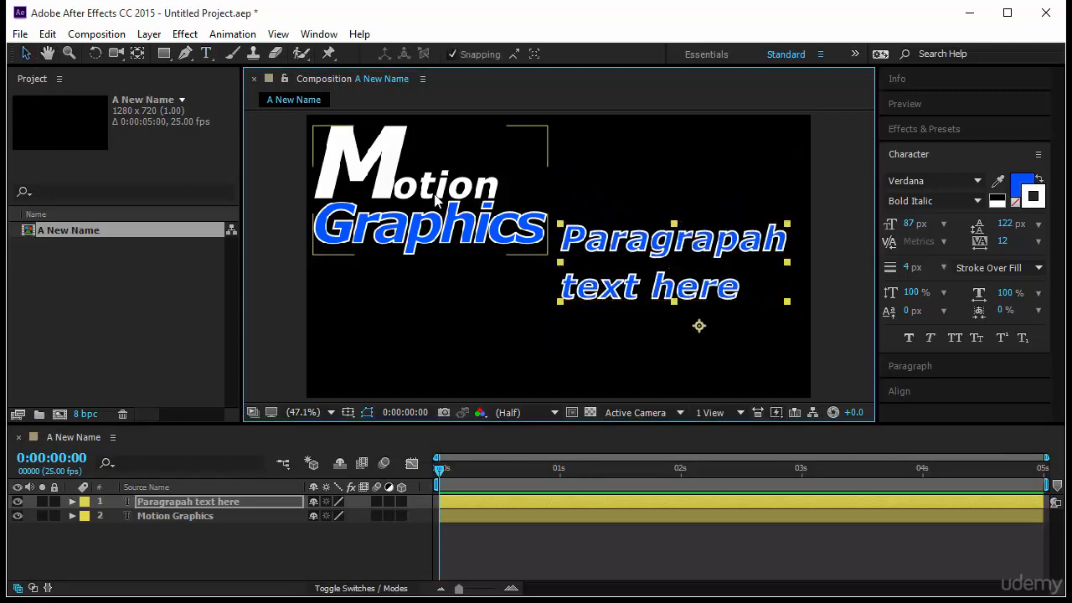
# Step: Remove the stroke from the paragraph text and move the text below the "Motion Graphics" title
pyautogui.click(1017, 203)
pyautogui.moveTo(743, 250); pyautogui.dragTo(606, 313)
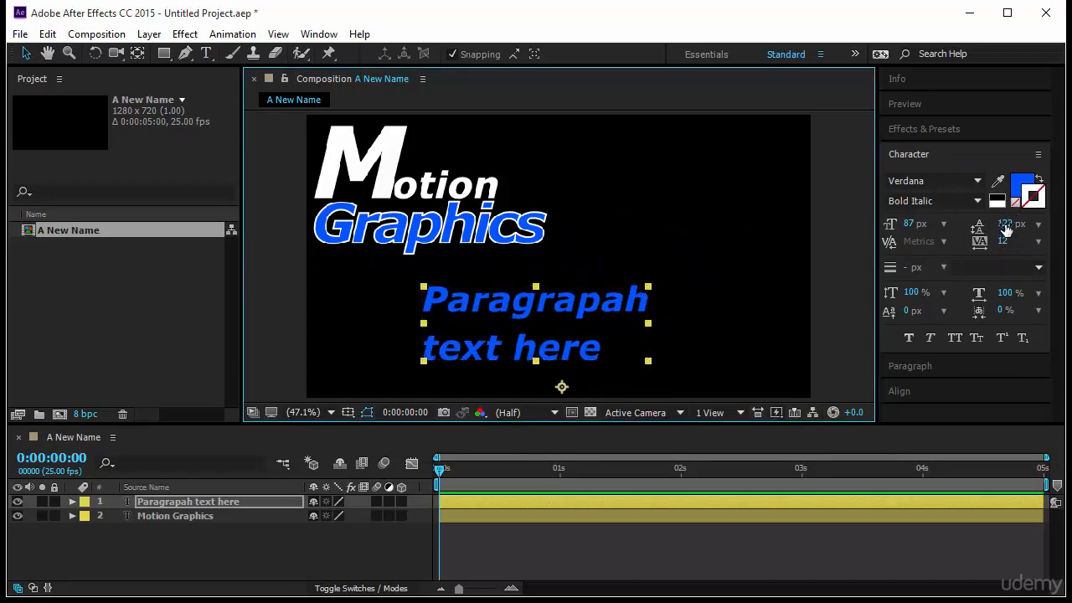
# Step: Tighten the paragraph text's leading to 86 px and shift the text left beneath the title
pyautogui.moveTo(1003, 223); pyautogui.dragTo(991, 225)
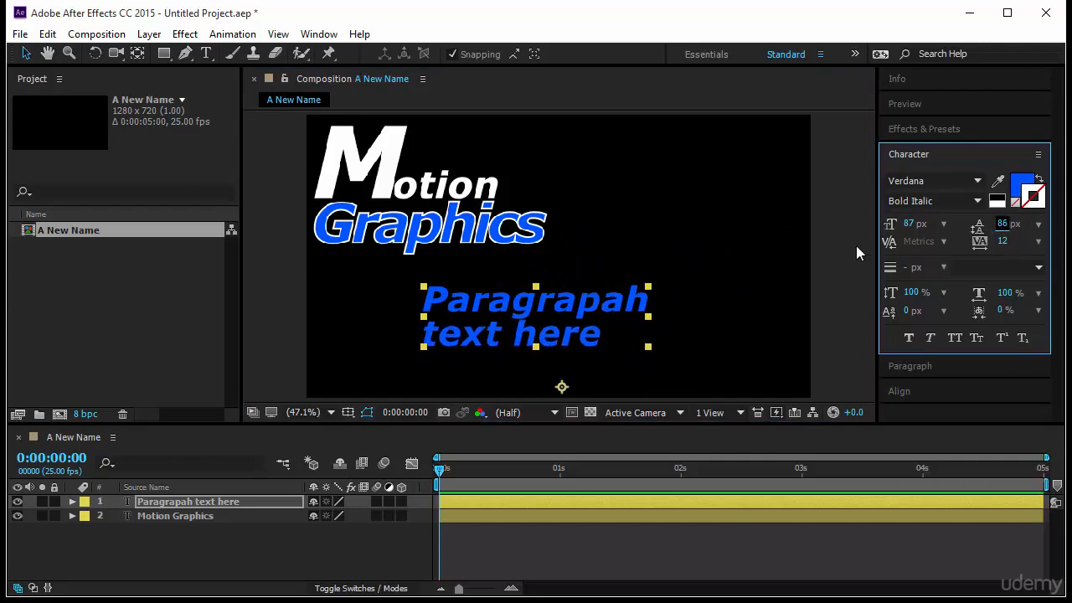
pyautogui.moveTo(606, 306)
pyautogui.mouseDown()
pyautogui.moveTo(590, 303)
pyautogui.moveTo(601, 295)
pyautogui.mouseUp()
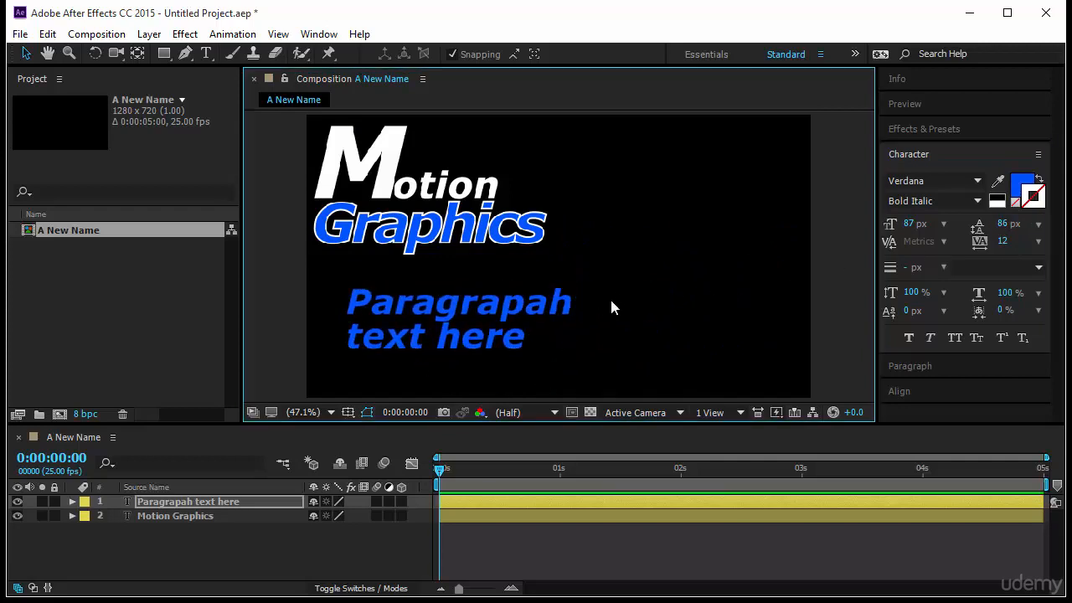
pyautogui.click(610, 297)
pyautogui.click(475, 322)
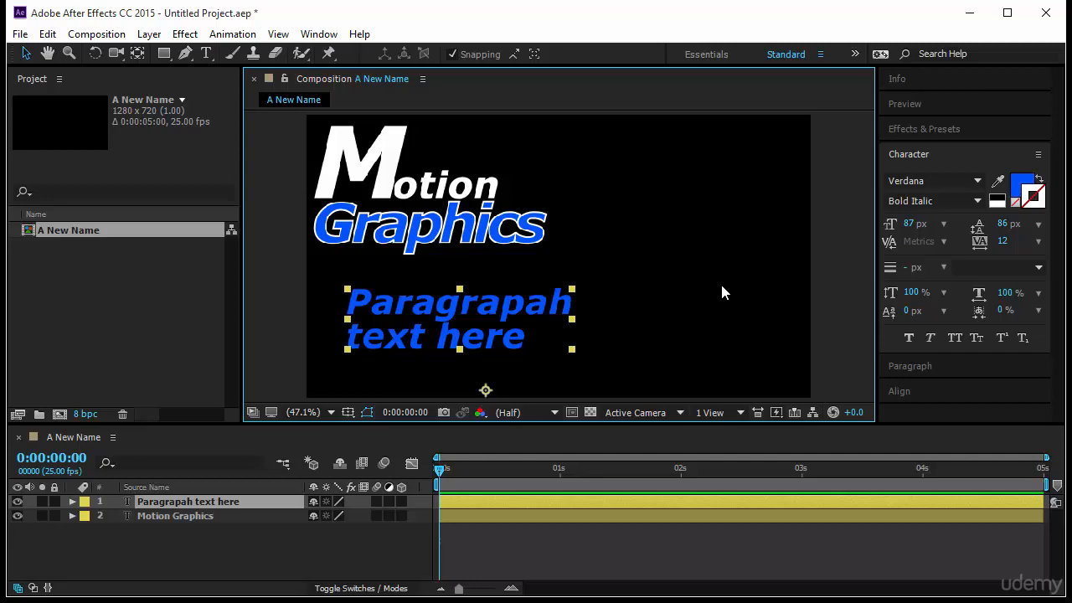
# Step: Move the title and the paragraph text nearer the frame's centre, line up their left edges, and deselect all layers
pyautogui.moveTo(432, 224); pyautogui.dragTo(493, 237)
pyautogui.moveTo(457, 318); pyautogui.dragTo(496, 304)
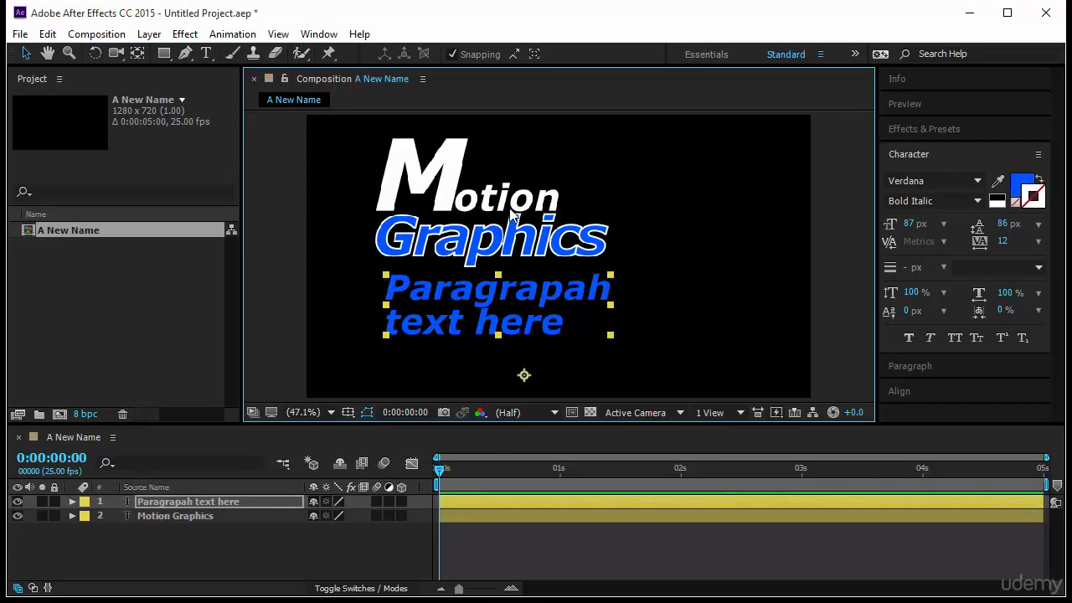
pyautogui.moveTo(510, 218); pyautogui.dragTo(519, 223)
pyautogui.click(558, 318)
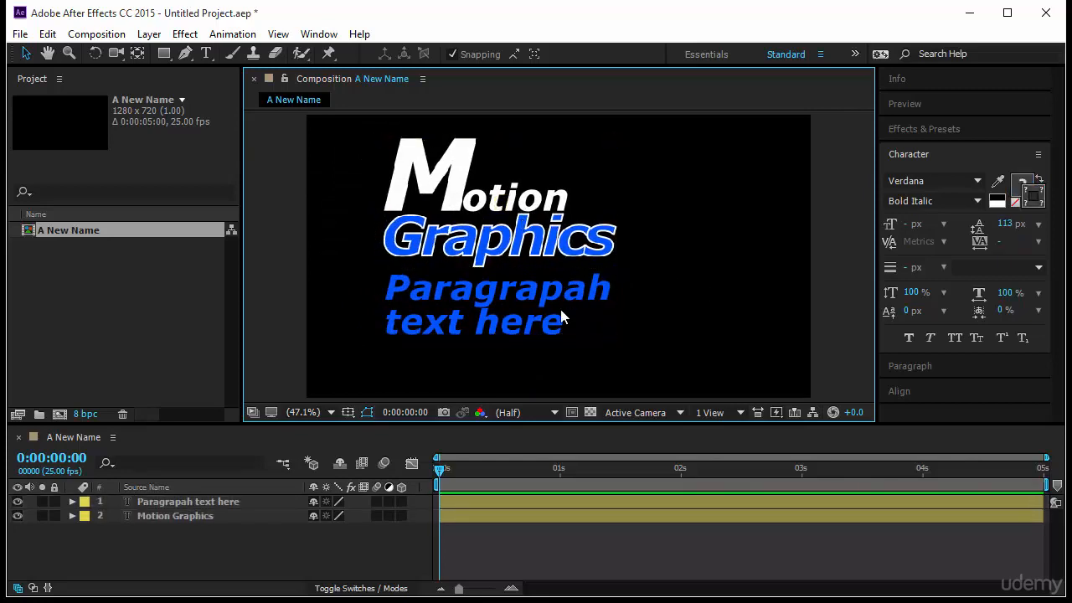
pyautogui.click(322, 543)
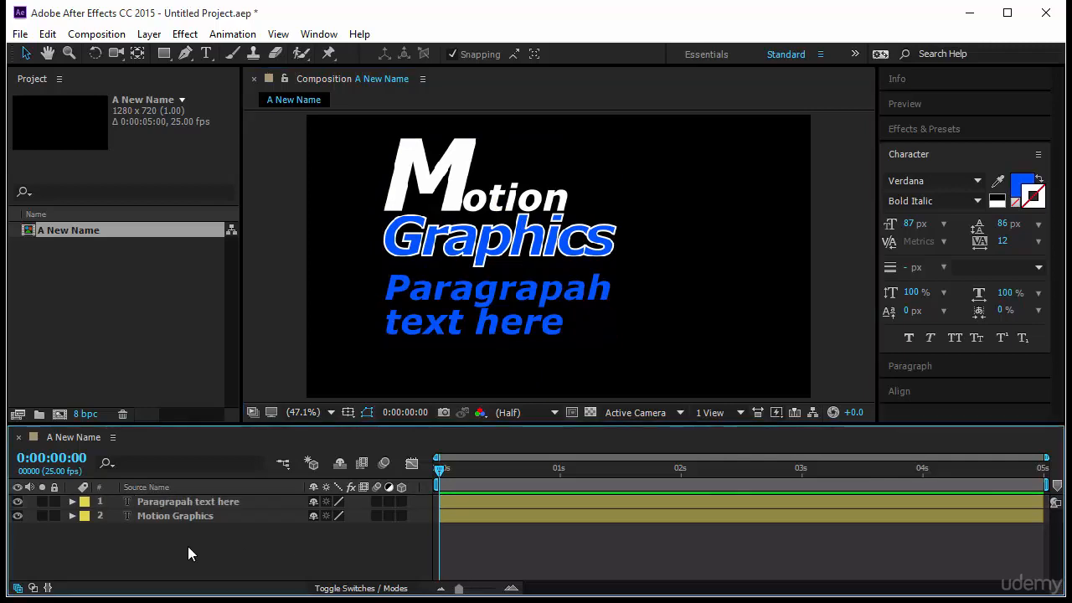
# Step: Examine the paragraph layer's Transform and Text property groups, including Source Text, Path Options and More Options
pyautogui.click(194, 500)
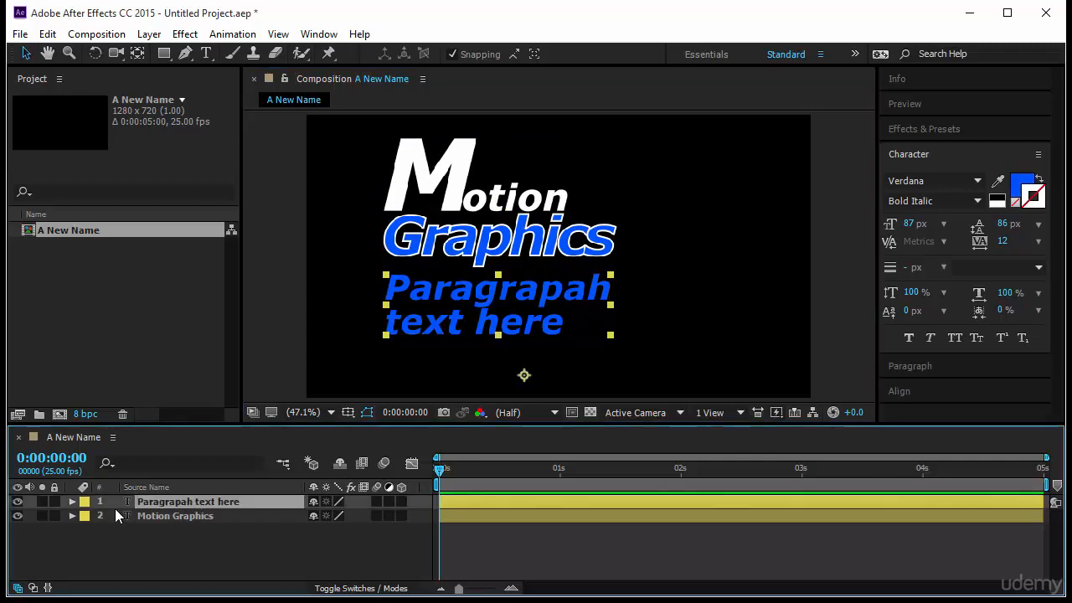
pyautogui.click(73, 502)
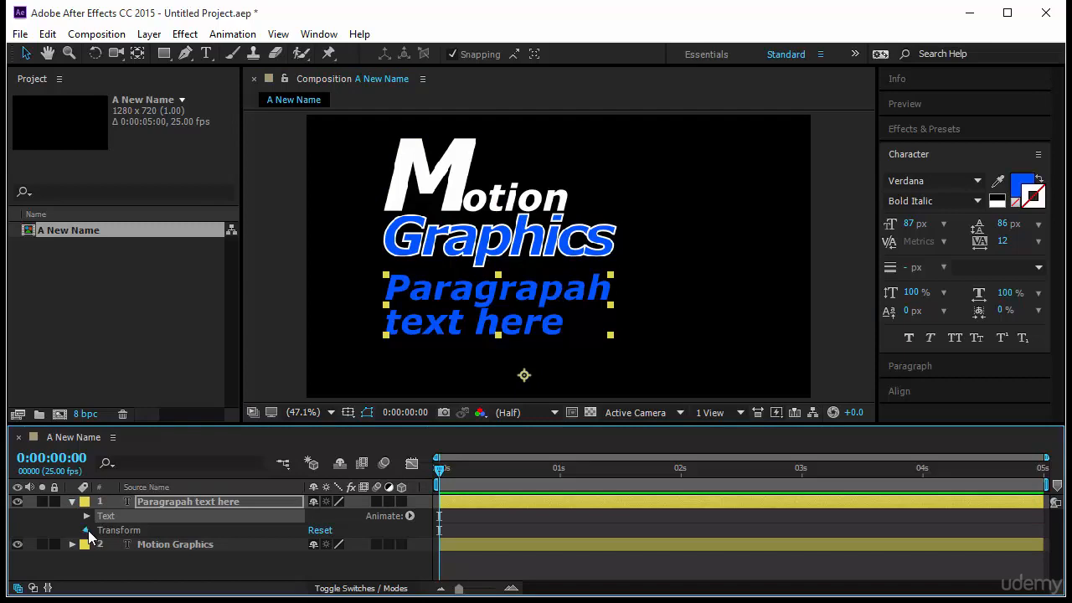
pyautogui.click(87, 530)
pyautogui.click(86, 500)
pyautogui.click(124, 533)
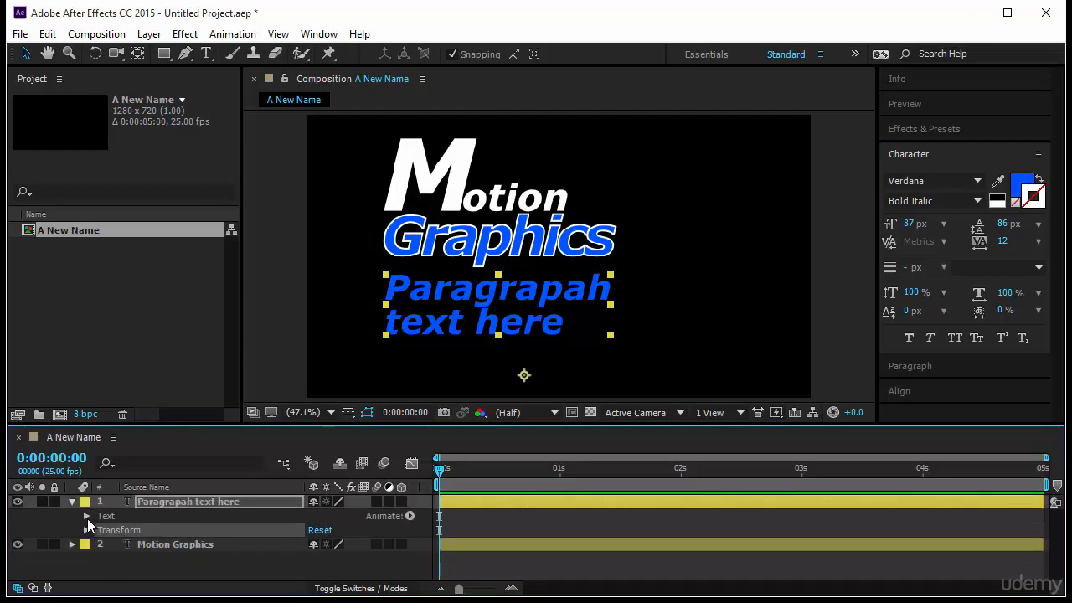
pyautogui.click(100, 516)
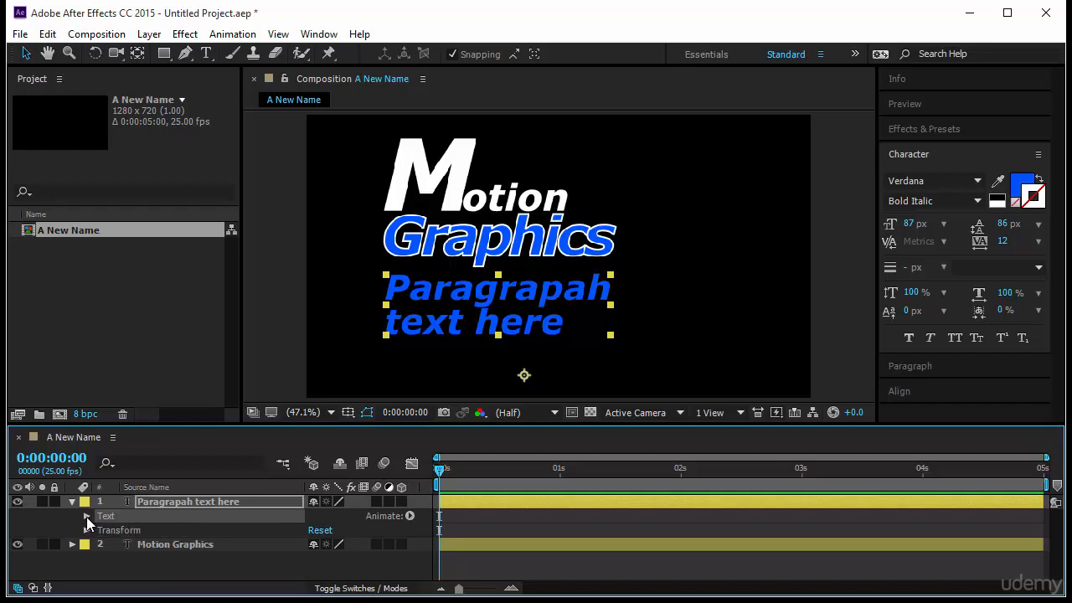
pyautogui.click(86, 516)
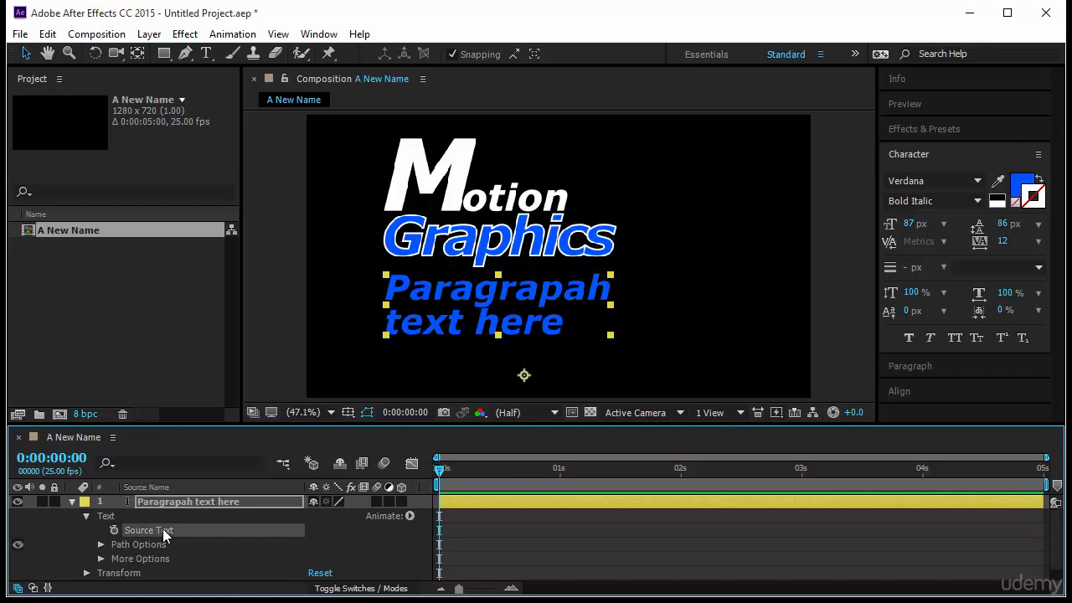
pyautogui.click(168, 543)
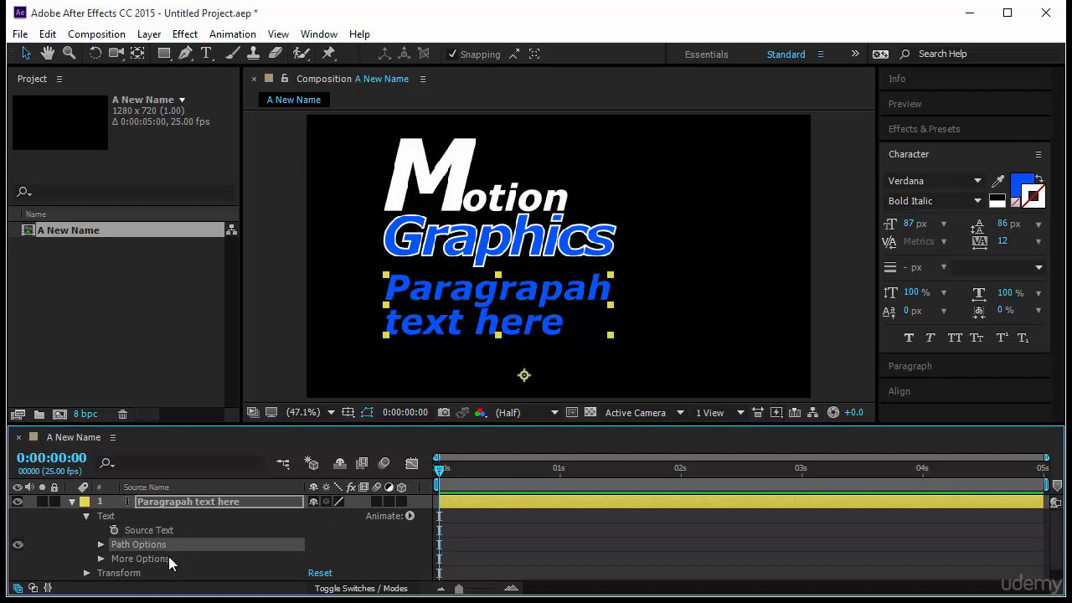
pyautogui.click(168, 556)
pyautogui.click(100, 544)
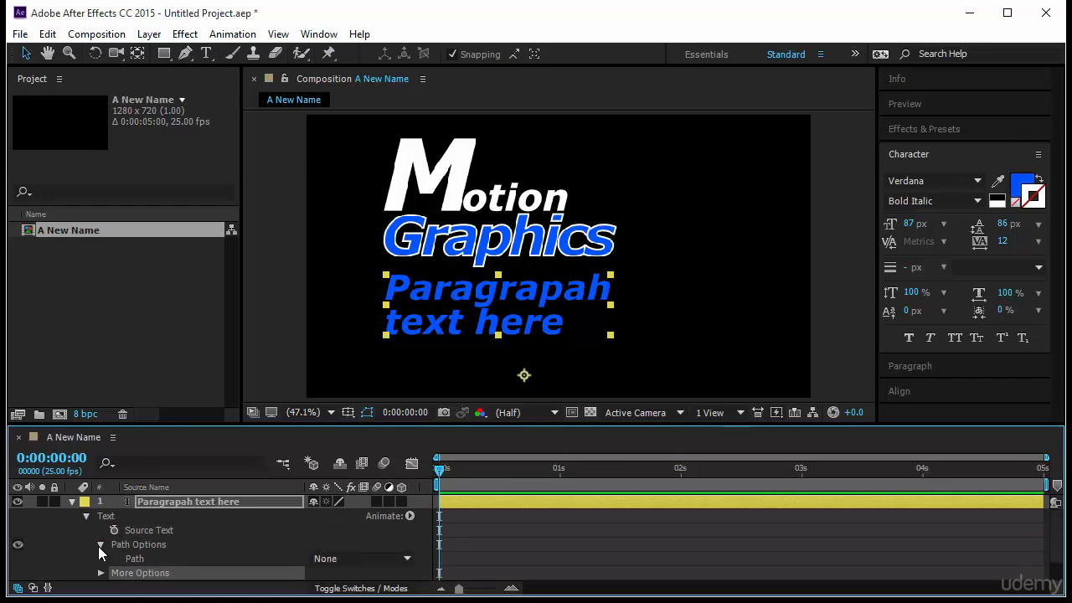
pyautogui.click(102, 545)
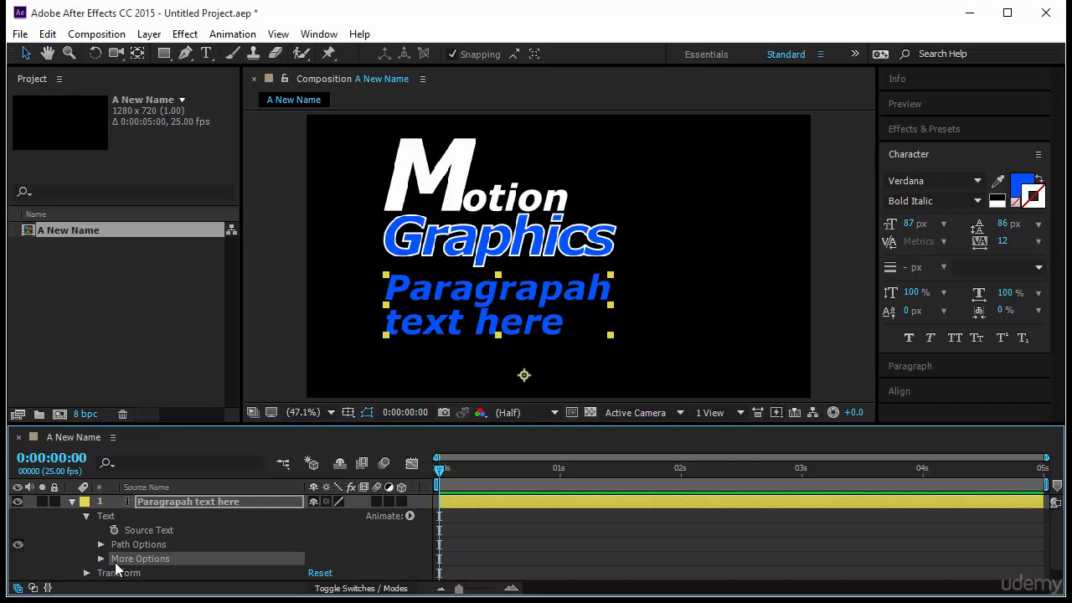
pyautogui.click(85, 515)
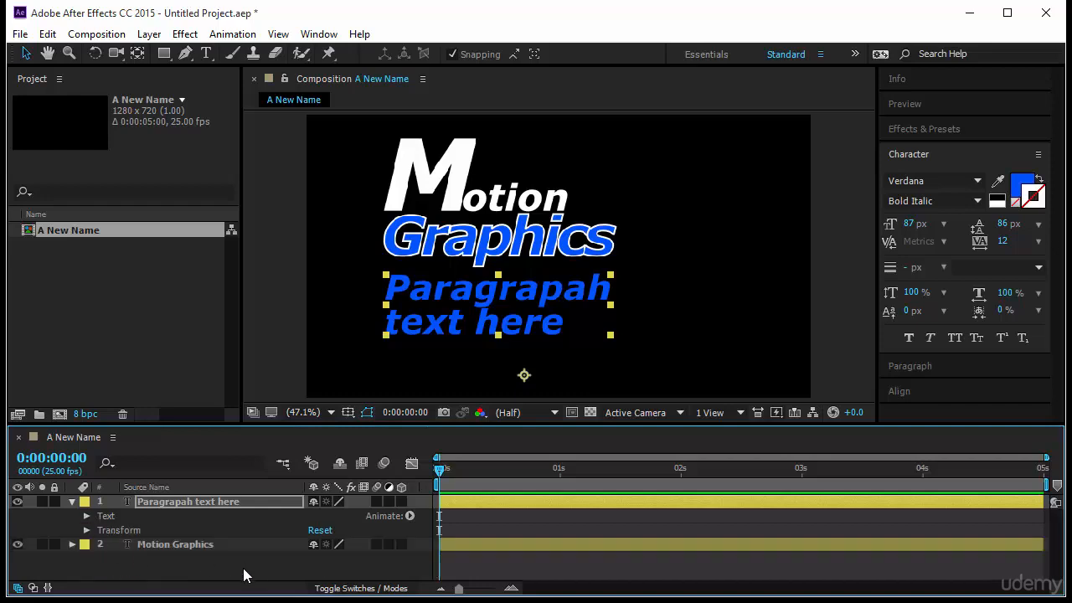
# Step: Shift the title toward the frame's upper left and place the paragraph text beneath it, aligned with its left edge
pyautogui.moveTo(514, 317); pyautogui.dragTo(734, 325)
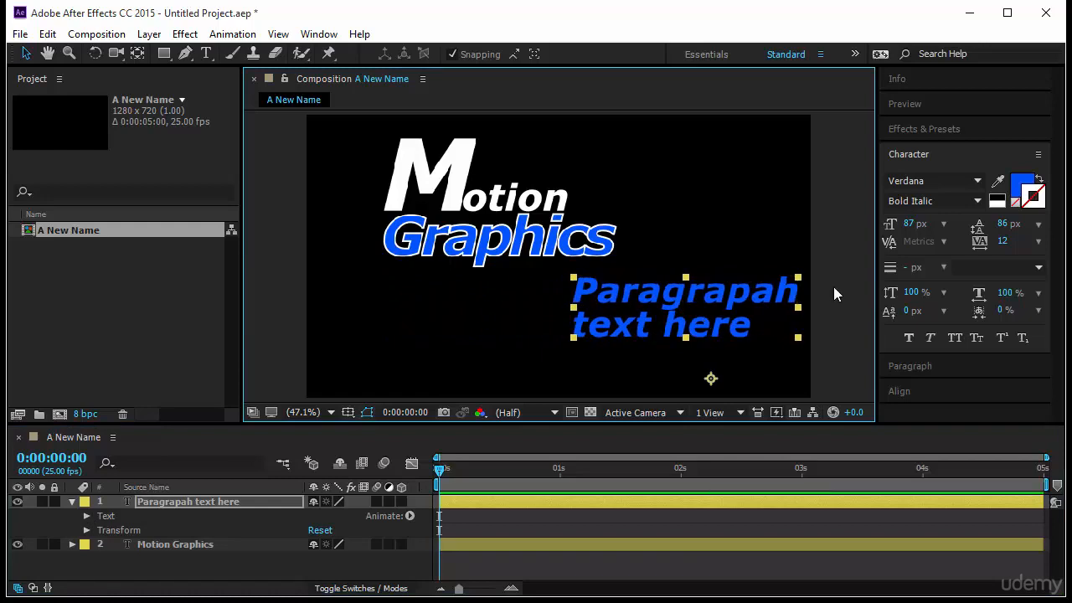
pyautogui.moveTo(605, 267); pyautogui.dragTo(559, 260)
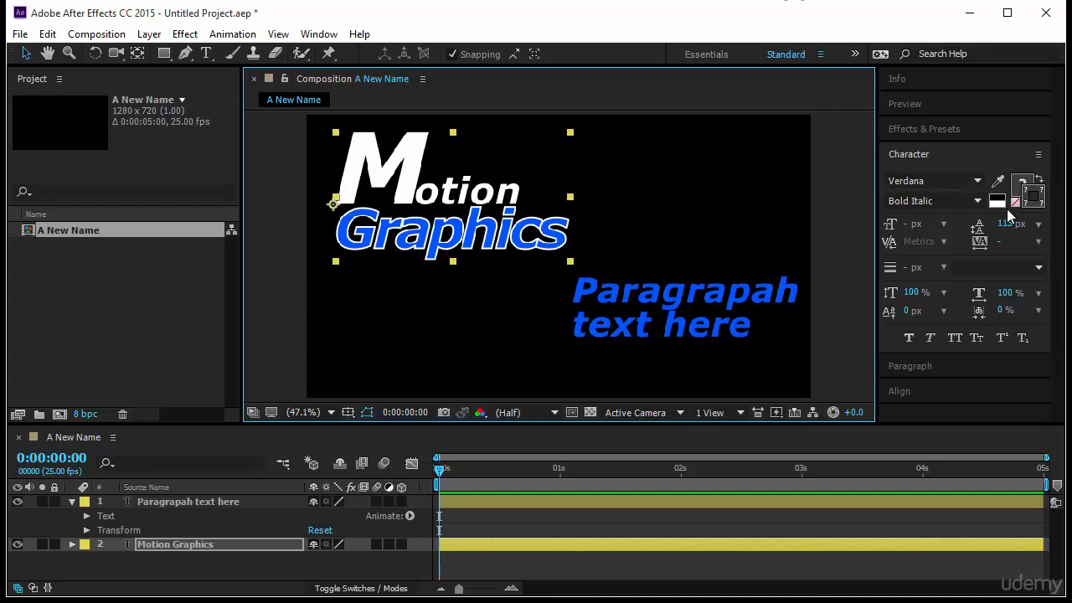
pyautogui.click(974, 336)
pyautogui.moveTo(727, 312); pyautogui.dragTo(496, 323)
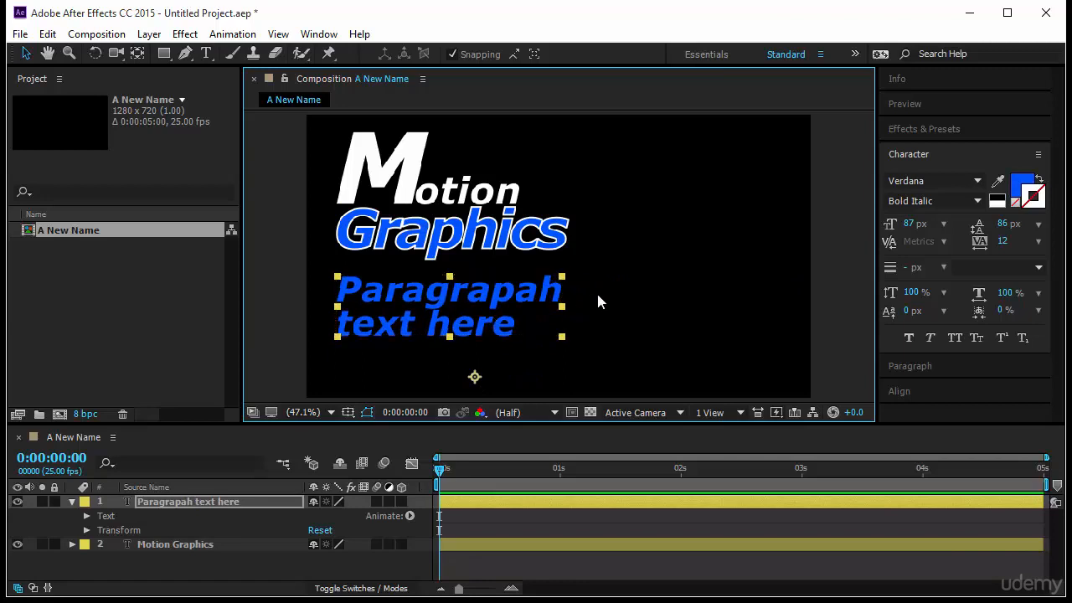